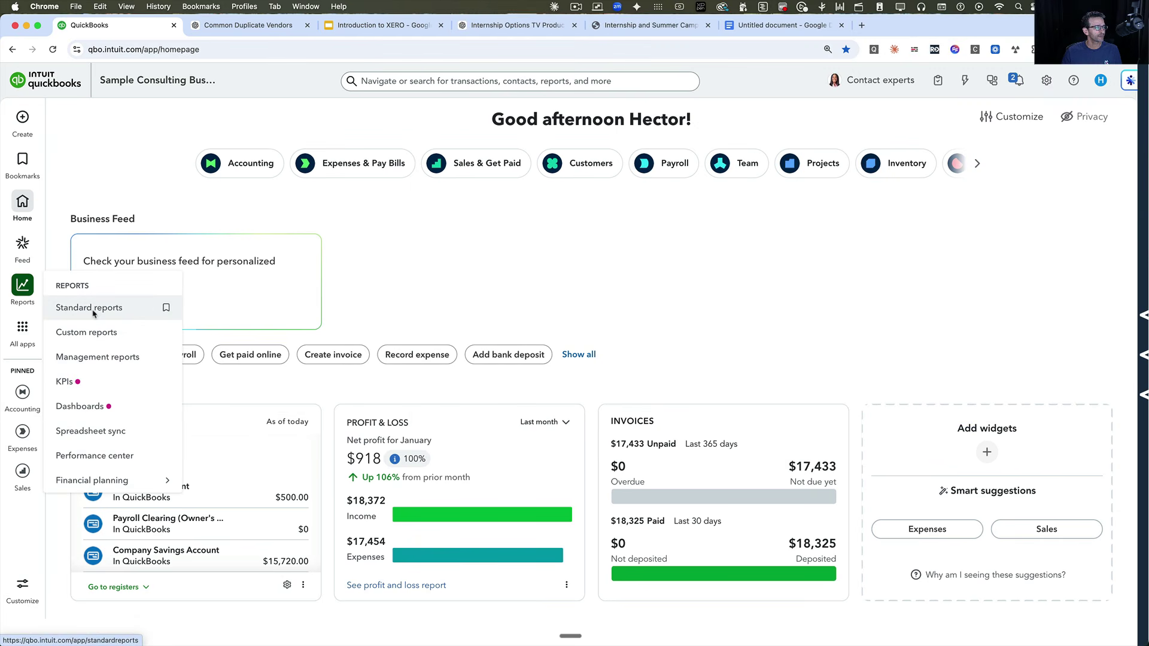
# - Open the Expenses by Vendor Summary report from the standard reports and review its vendor list for duplicates
pyautogui.click(92, 307)
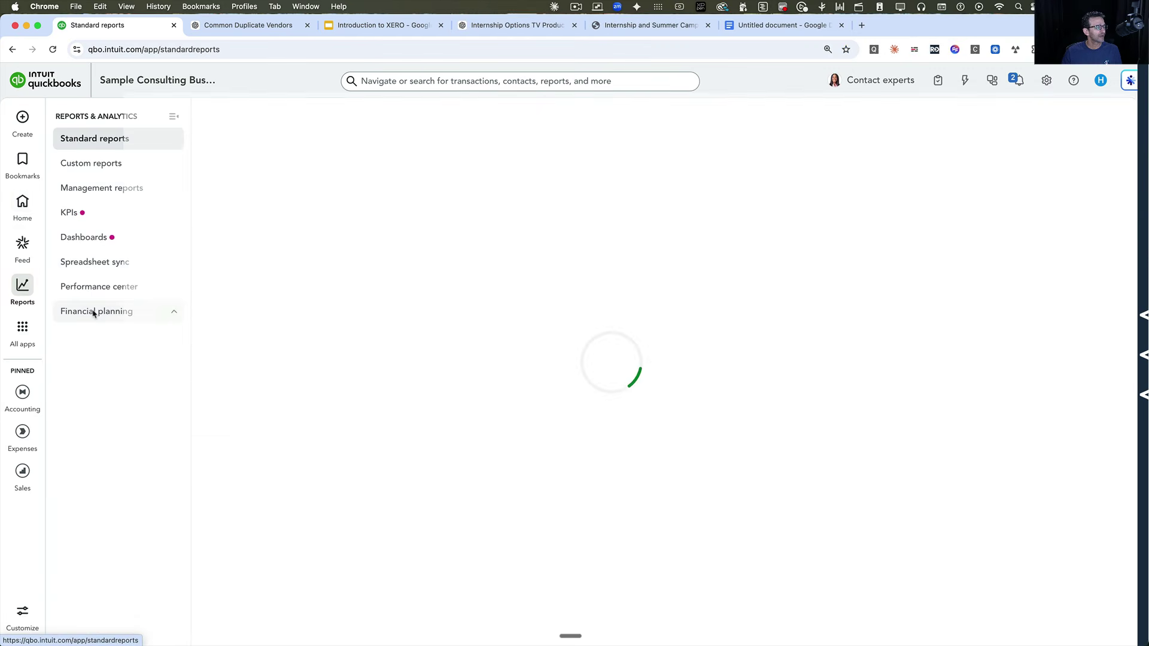
pyautogui.click(281, 127)
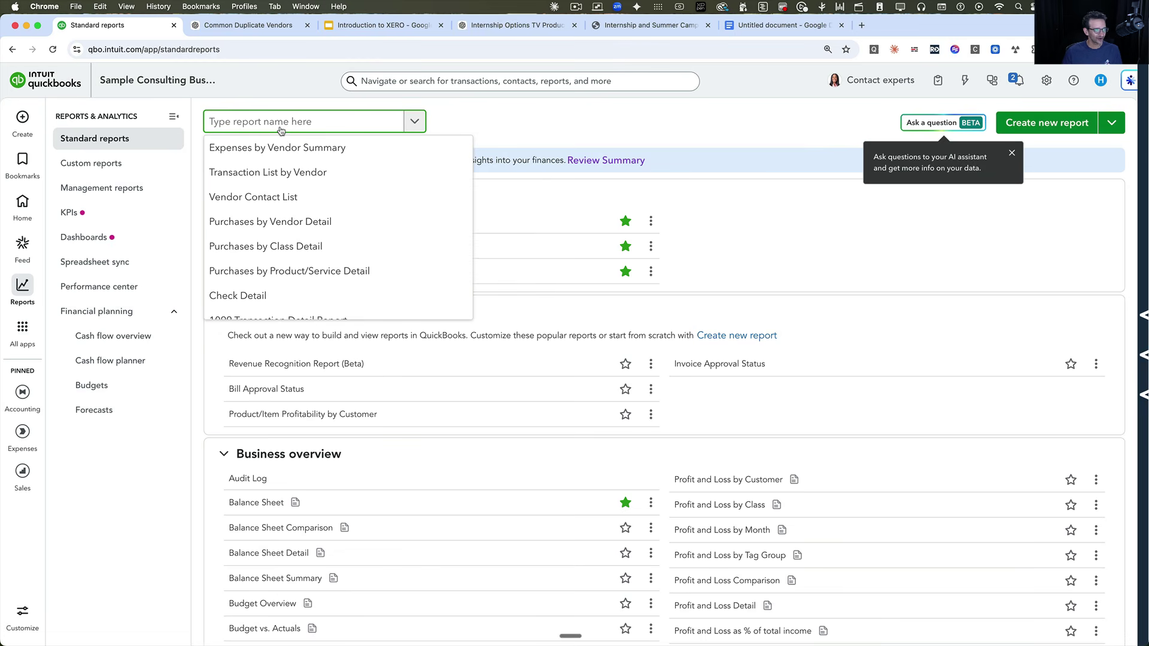
pyautogui.click(257, 156)
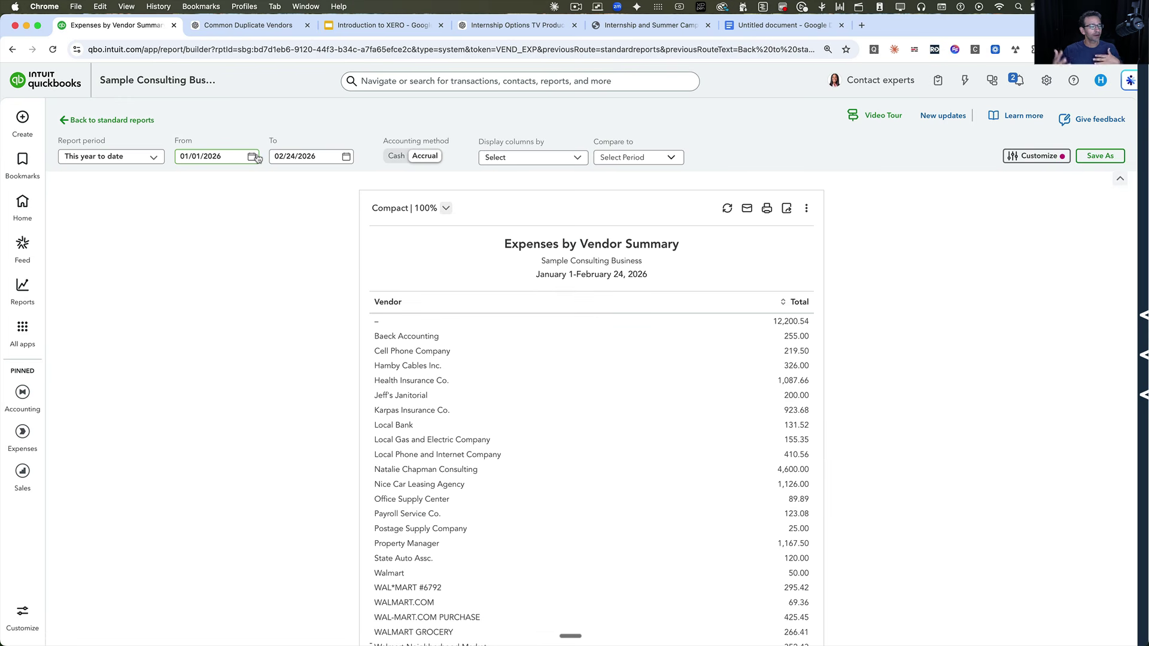
pyautogui.scroll(-5, 509, 423)
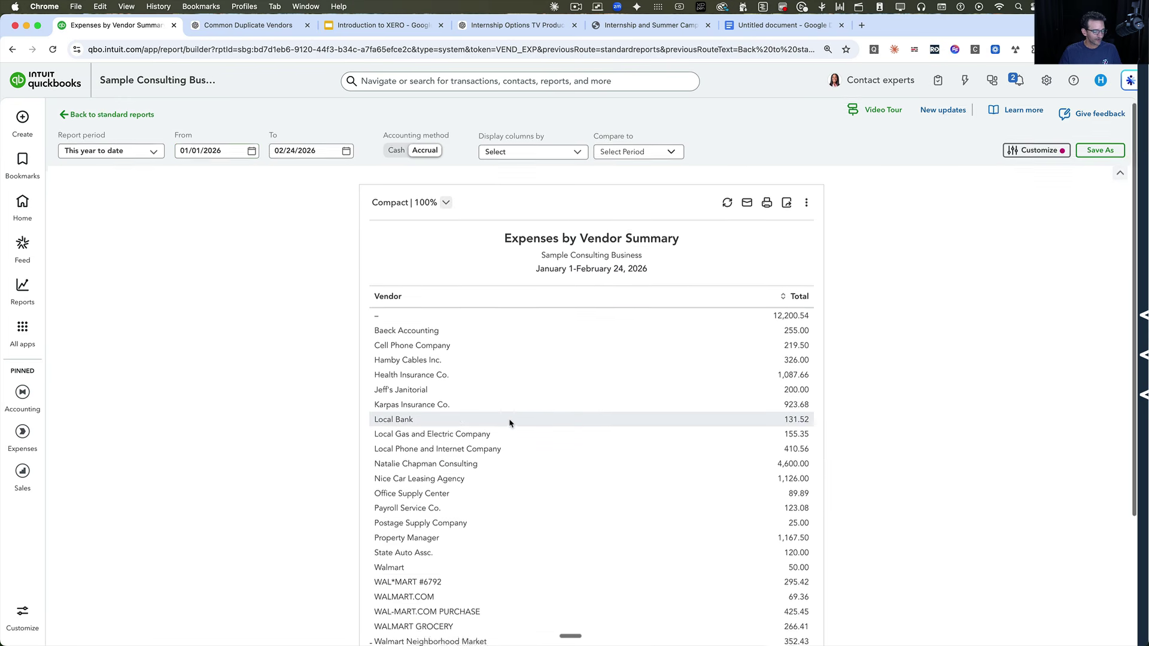
pyautogui.scroll(-1, 509, 423)
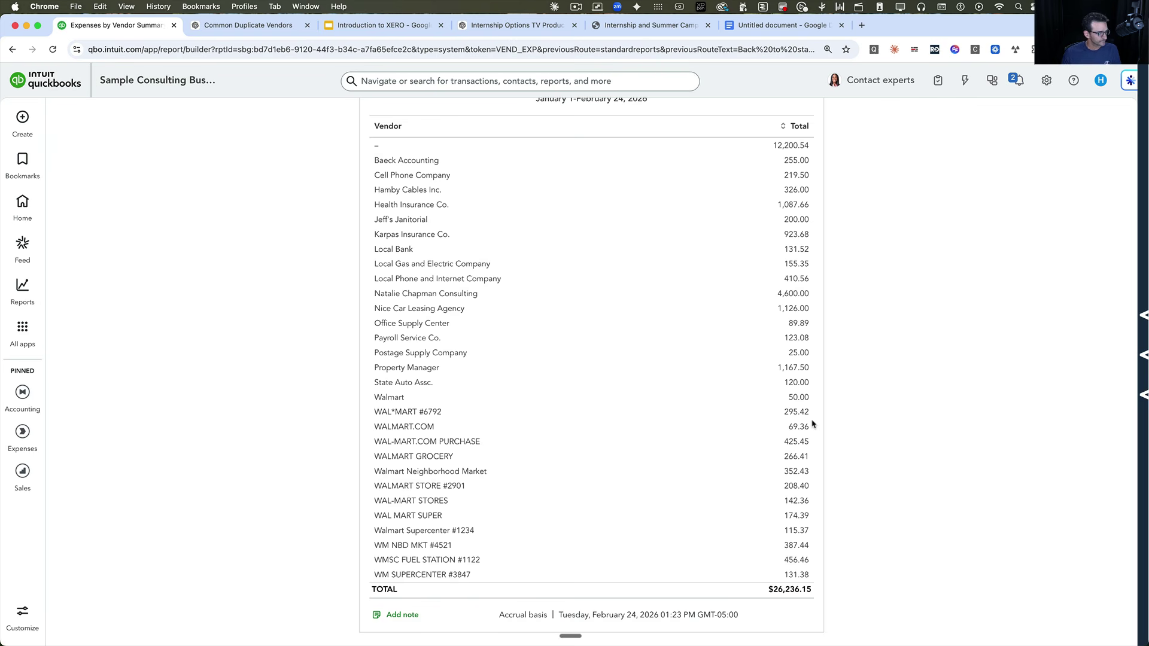
# - Go to the Vendors list under Expenses & Bills, search it for "wal" and look through the matching vendors
pyautogui.click(22, 328)
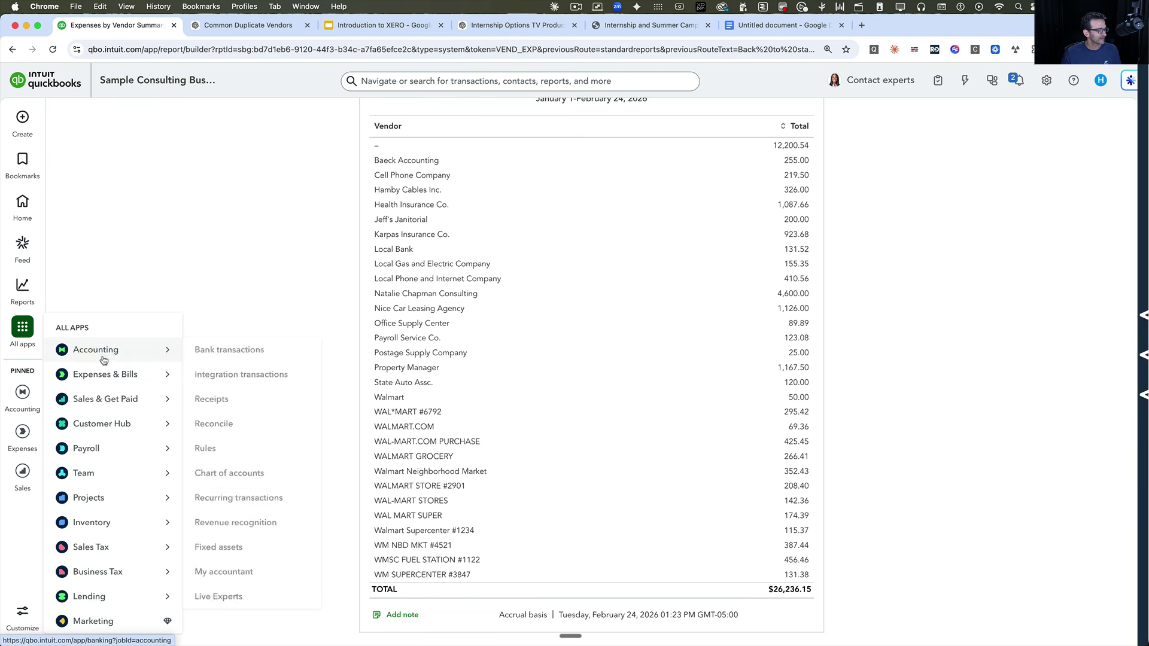
pyautogui.moveTo(113, 377)
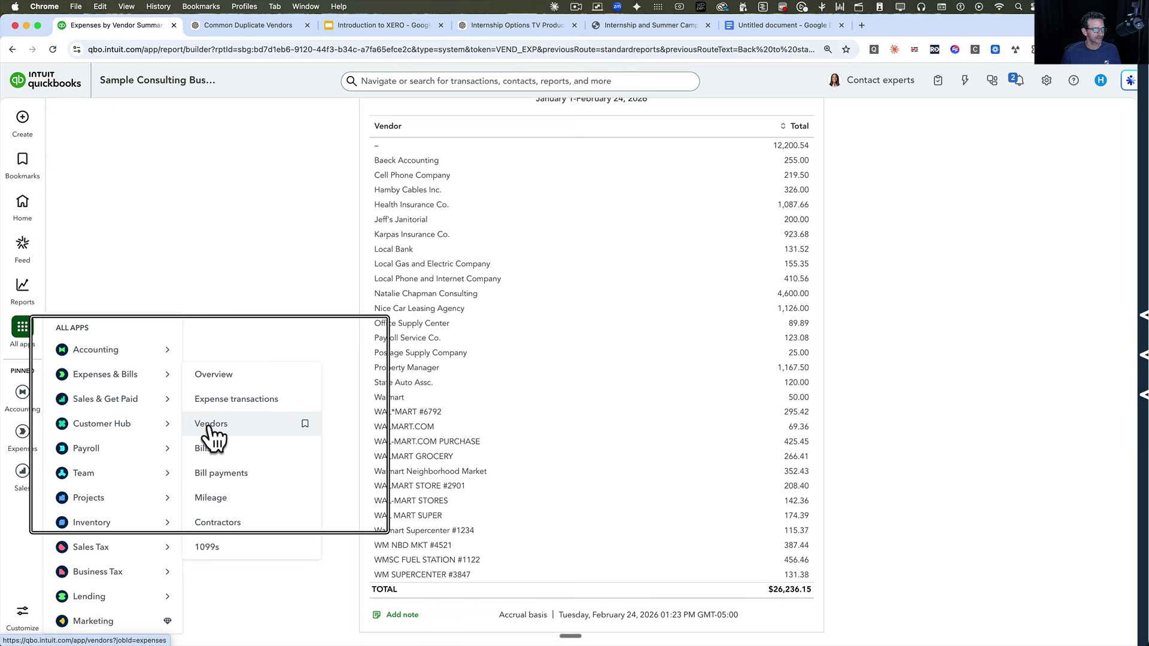
pyautogui.click(210, 425)
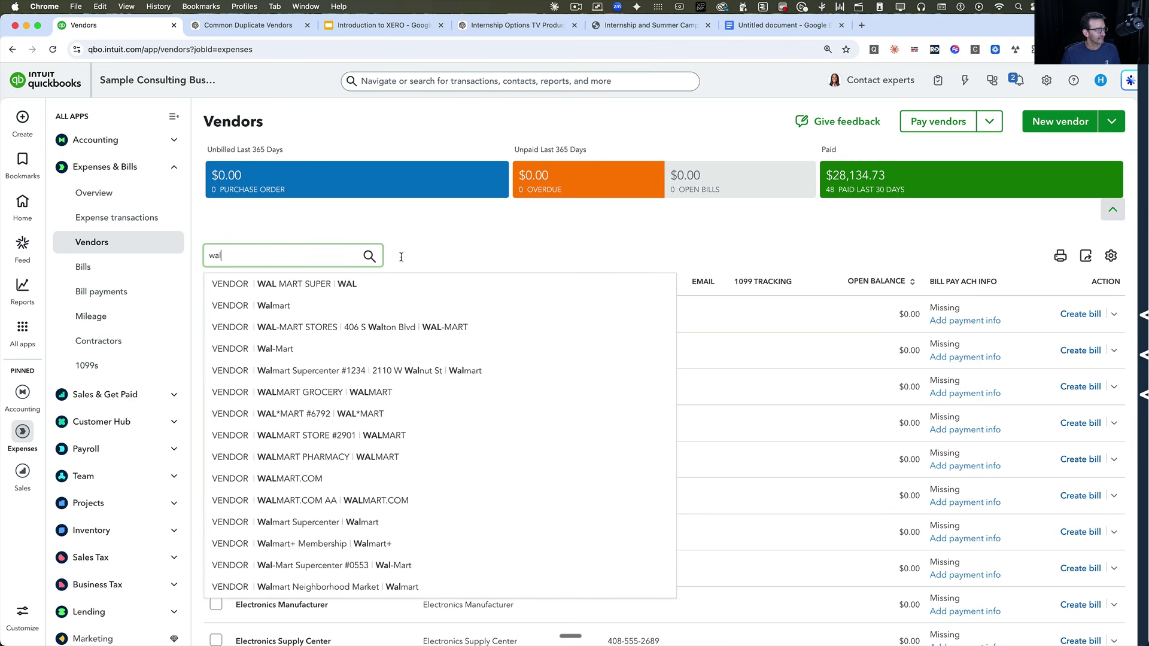
pyautogui.press('Return')
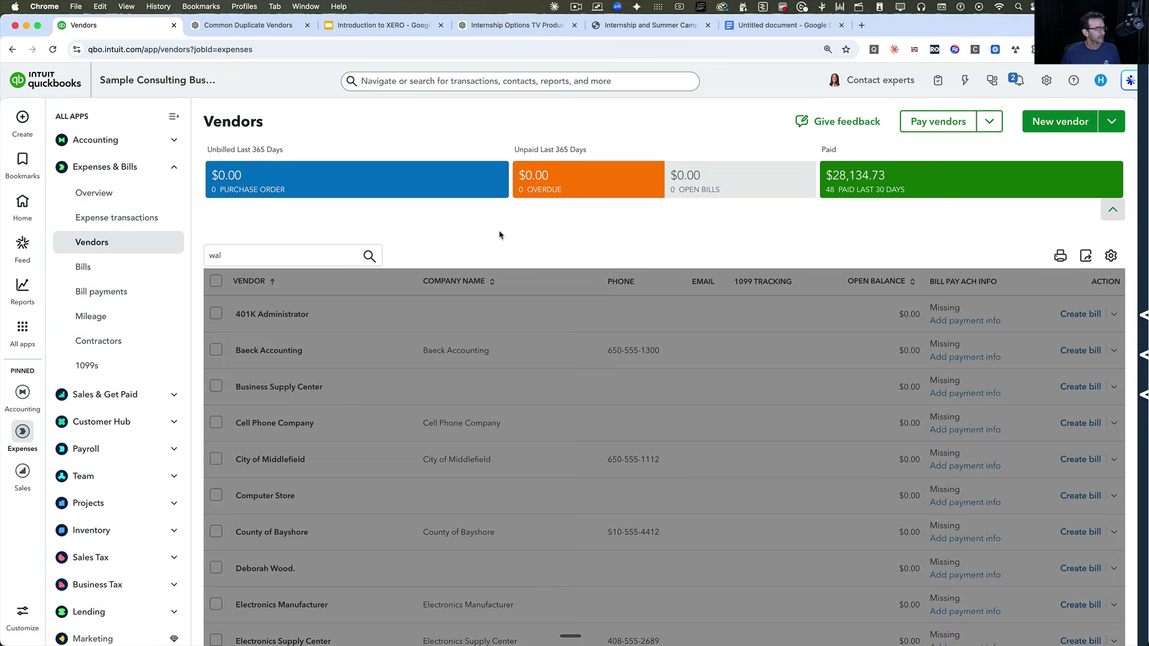
pyautogui.scroll(-3, 280, 363)
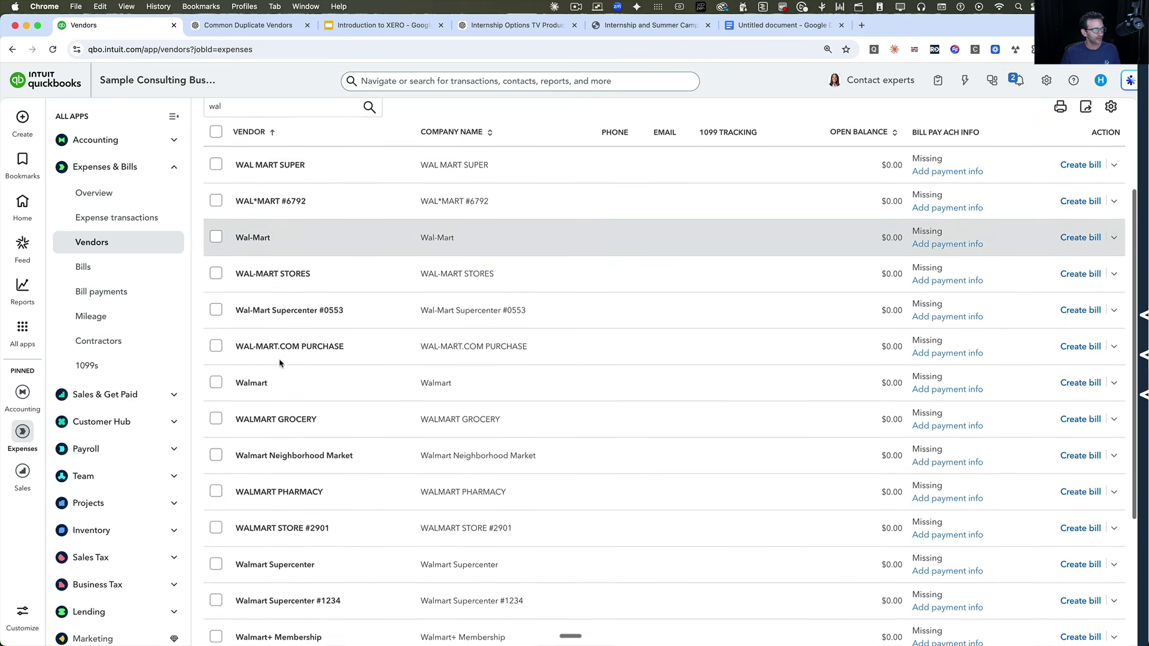
pyautogui.scroll(-3, 279, 363)
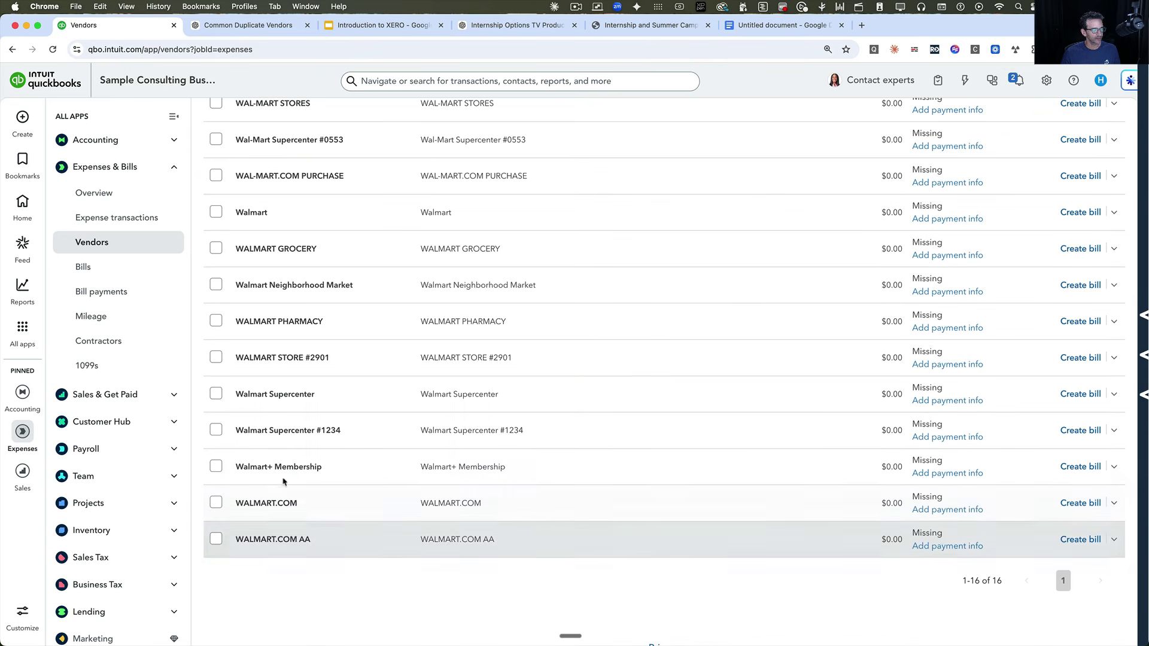
pyautogui.scroll(6, 284, 482)
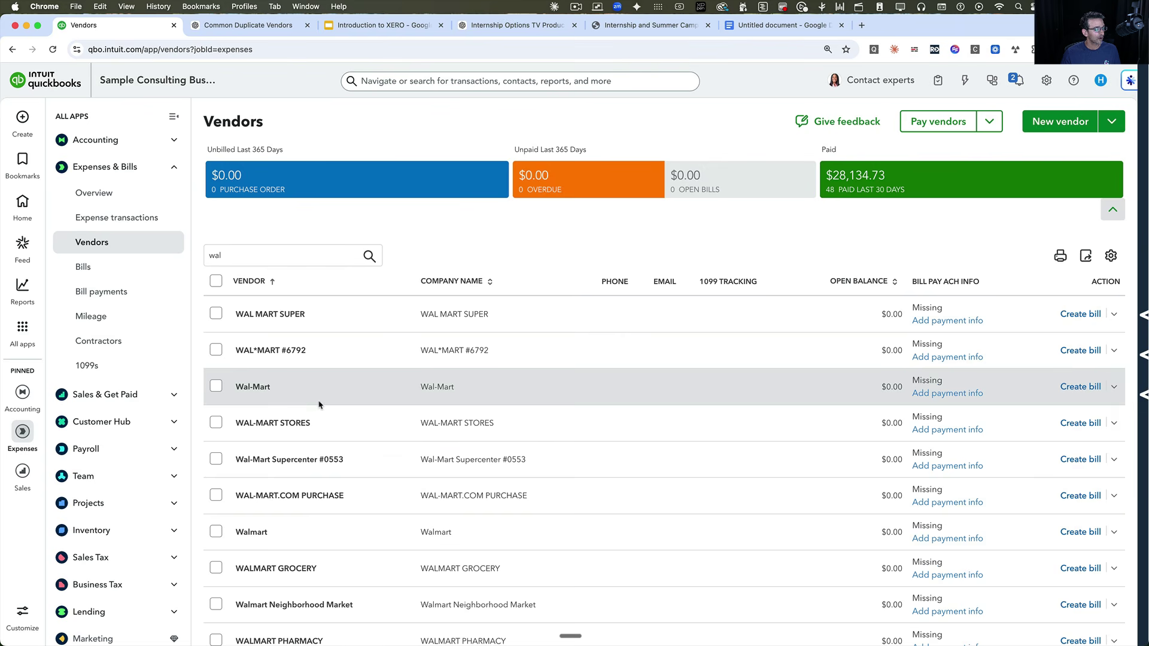
# - Open the Walmart vendor and merge the Wal-Mart contact's transactions into Walmart
pyautogui.click(258, 534)
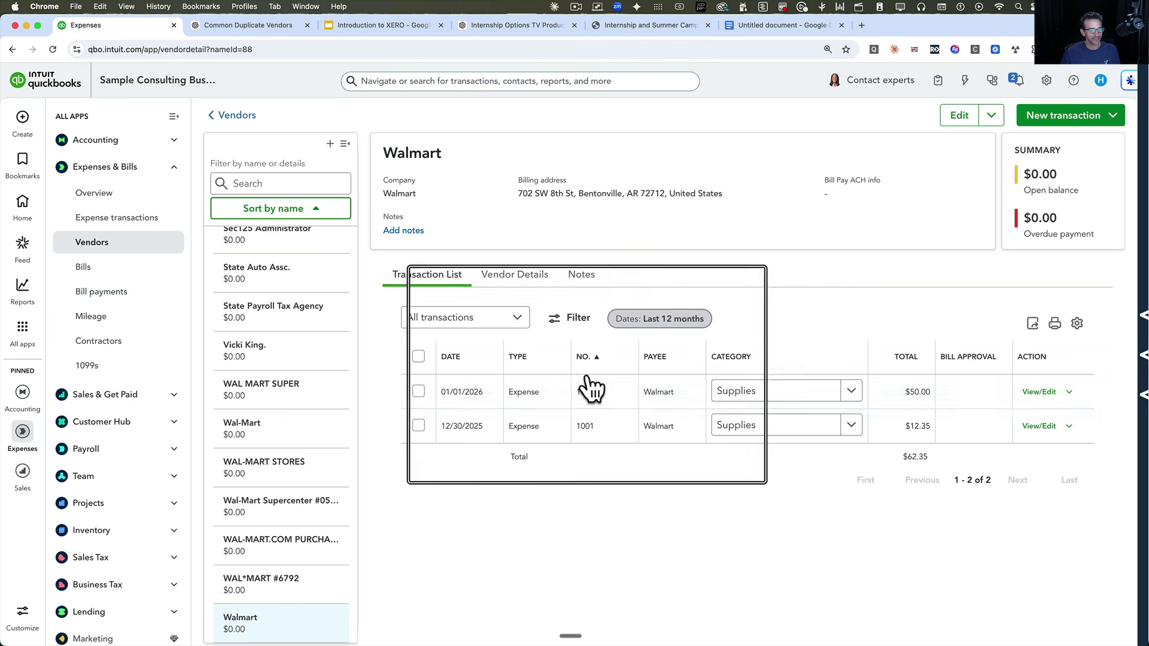
pyautogui.click(992, 116)
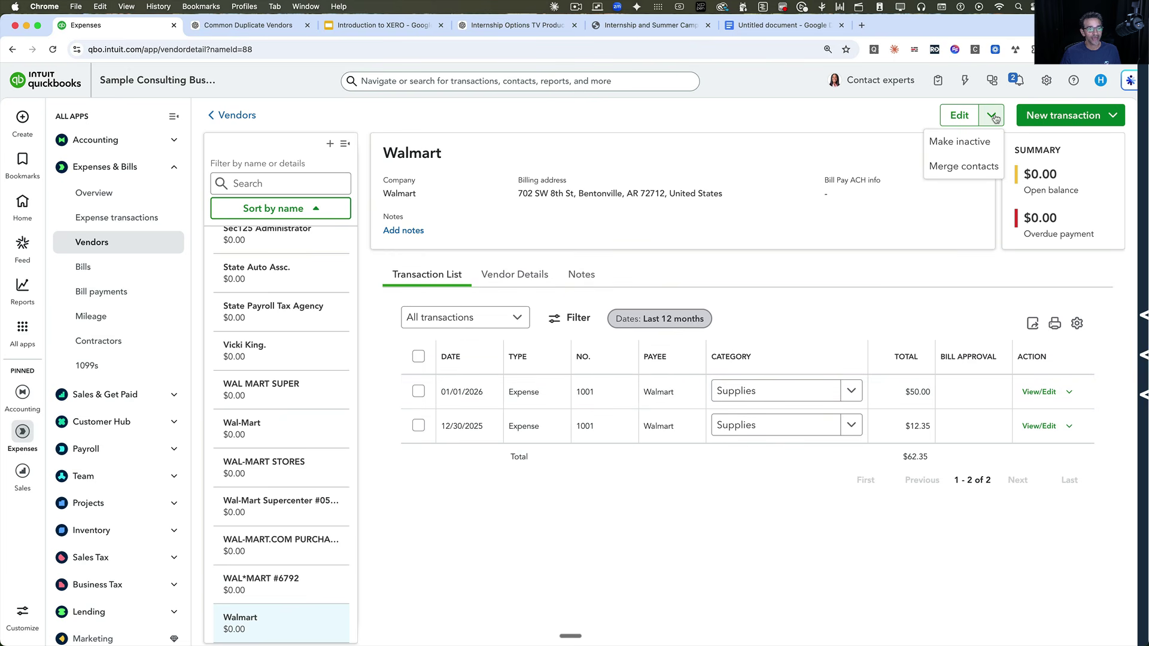
pyautogui.click(964, 167)
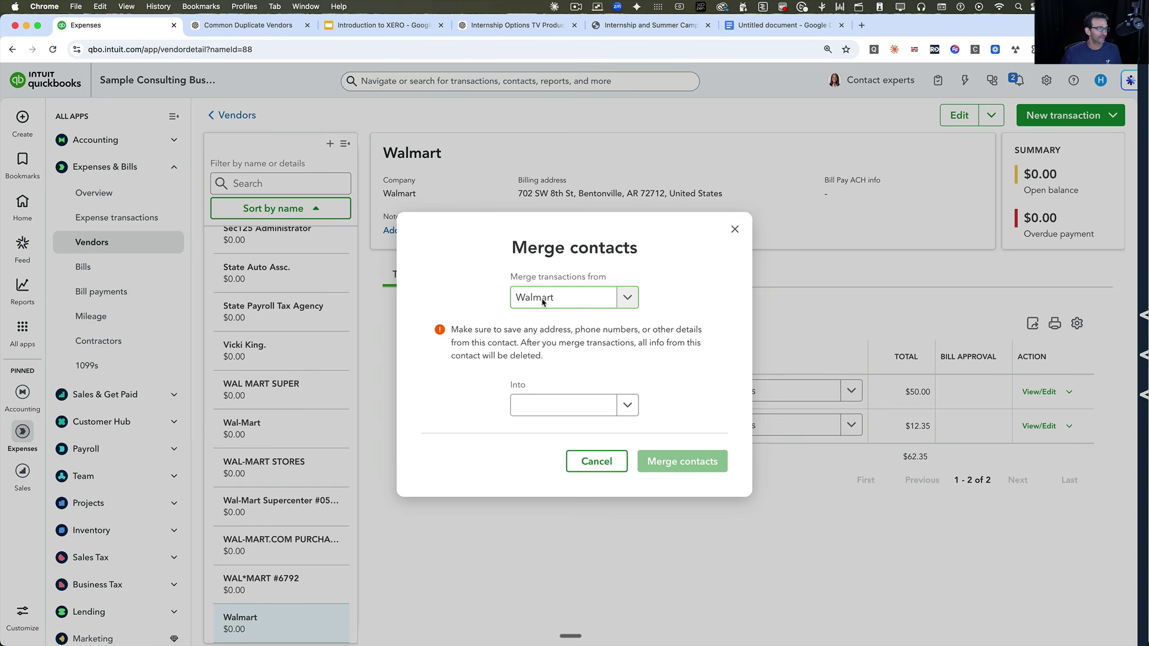
pyautogui.click(543, 301)
pyautogui.click(481, 299)
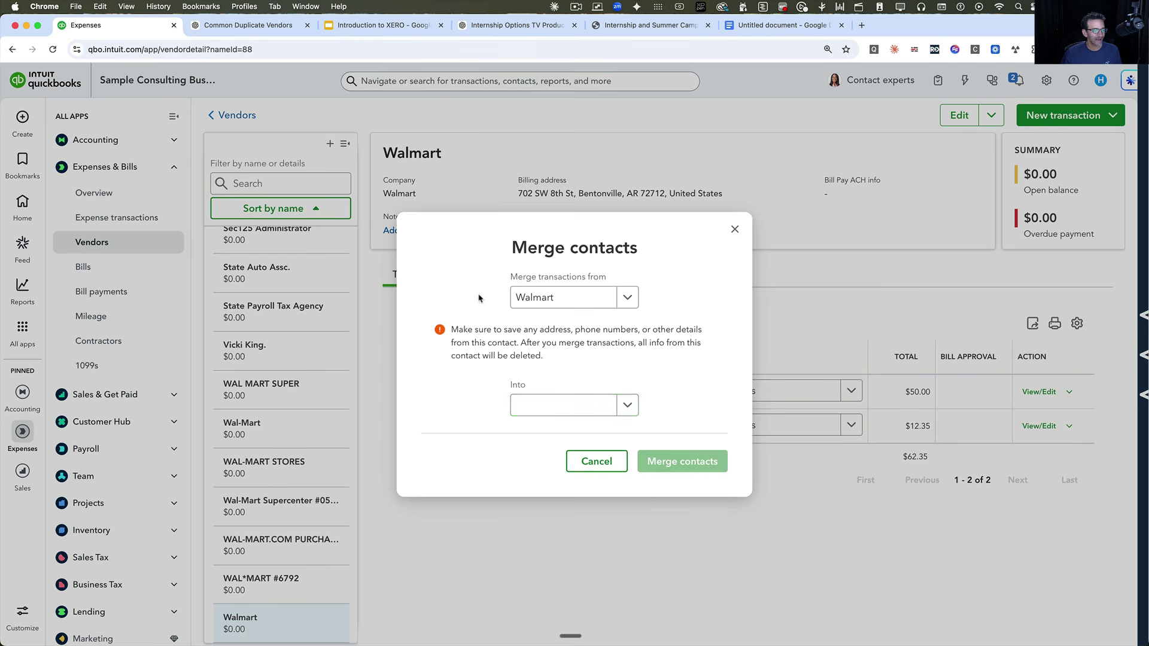
pyautogui.click(540, 402)
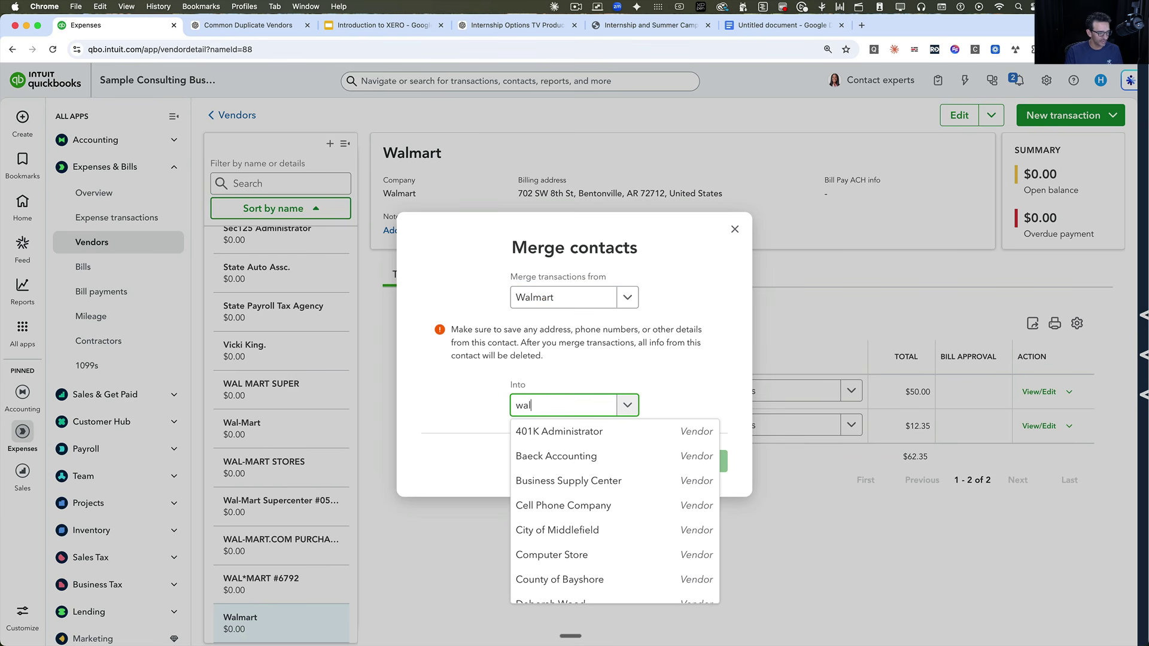
pyautogui.click(562, 432)
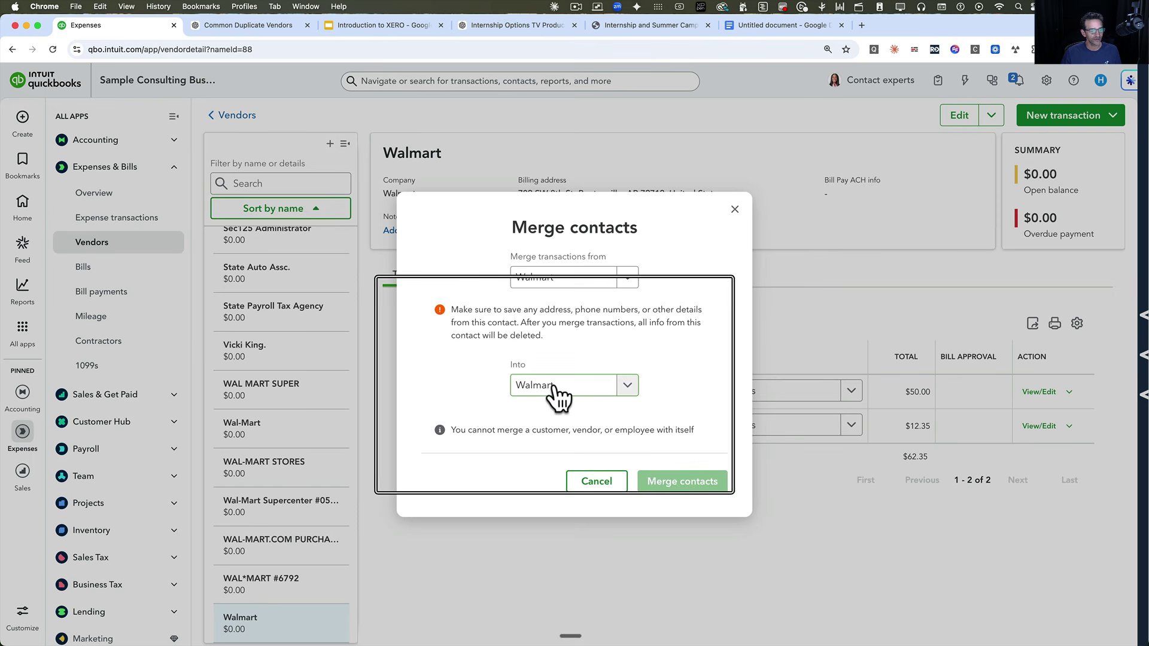
pyautogui.click(628, 279)
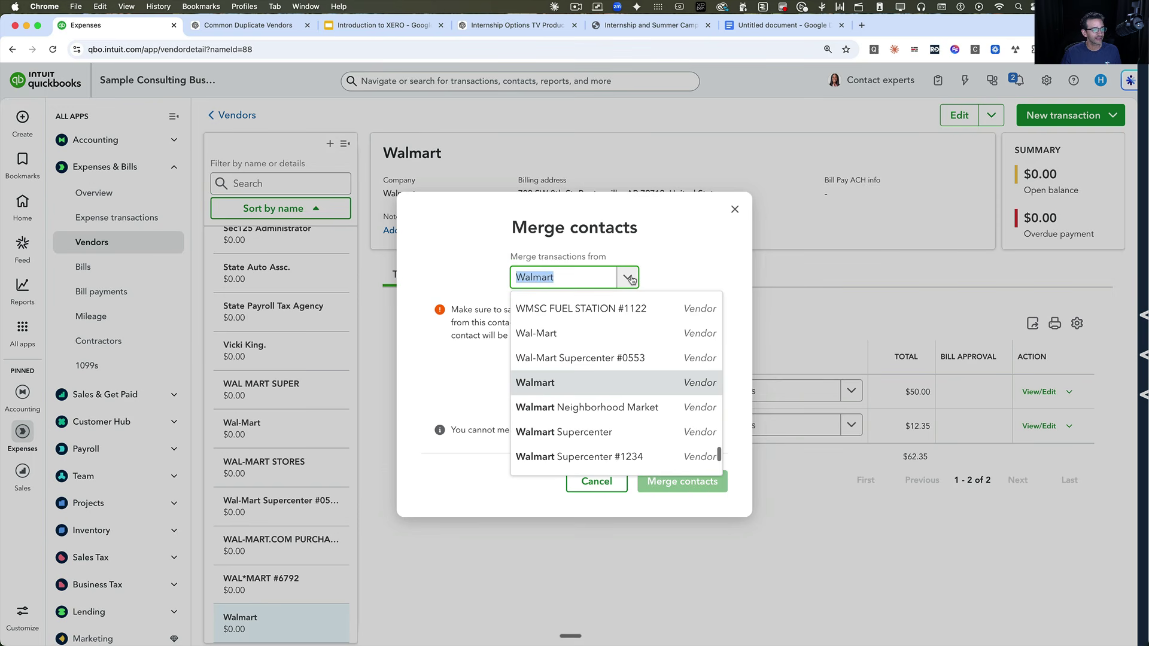
pyautogui.click(561, 336)
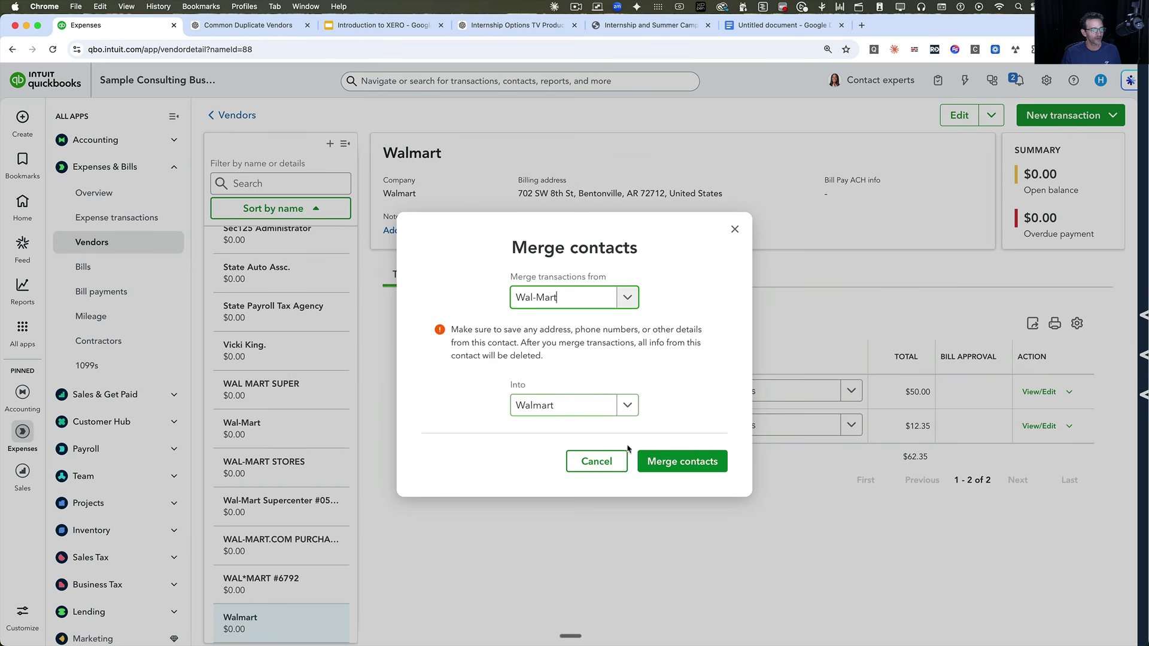
pyautogui.click(701, 467)
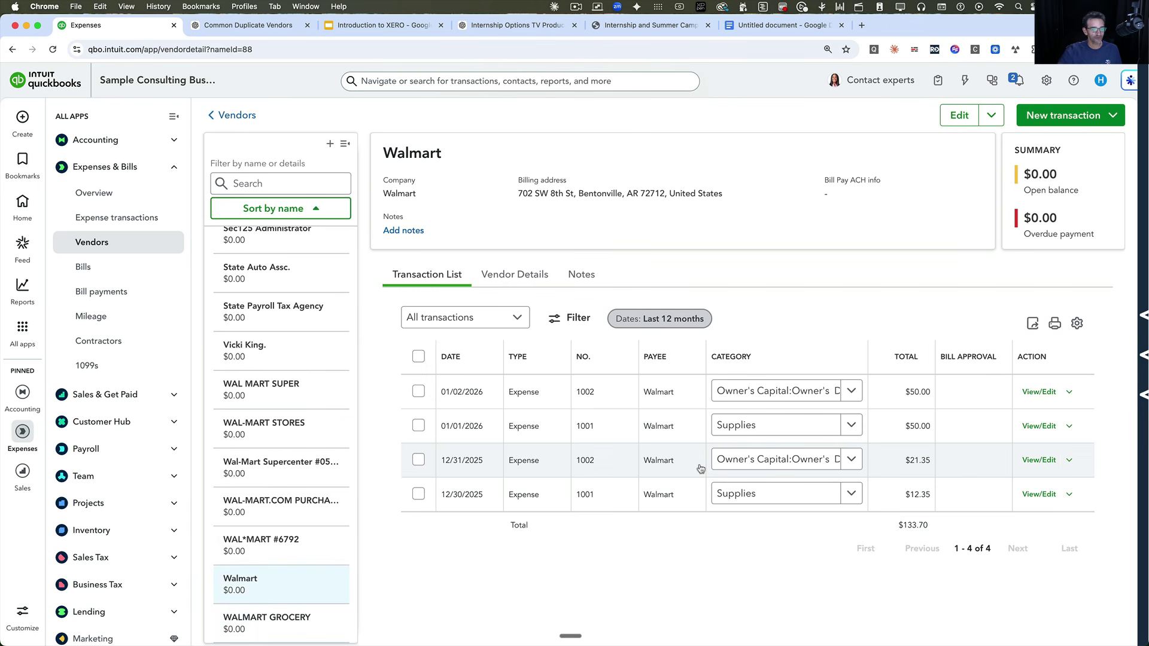
pyautogui.click(658, 362)
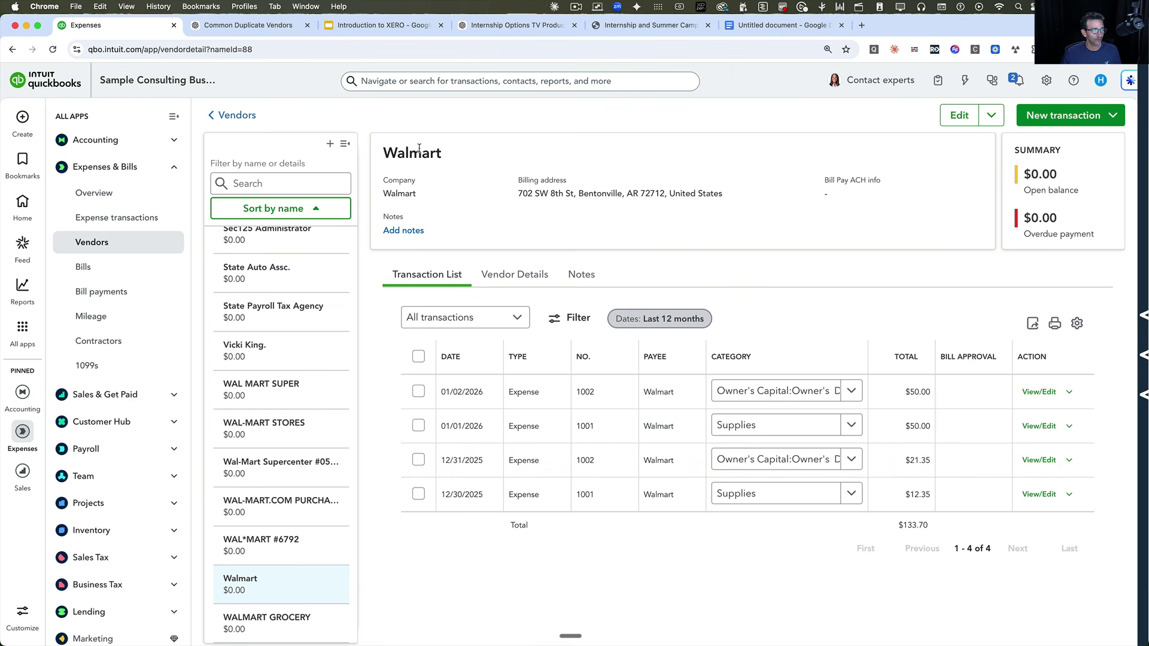
# - Merge the transactions of Wal-Mart Supercenter #0553 into the Walmart vendor
pyautogui.click(991, 117)
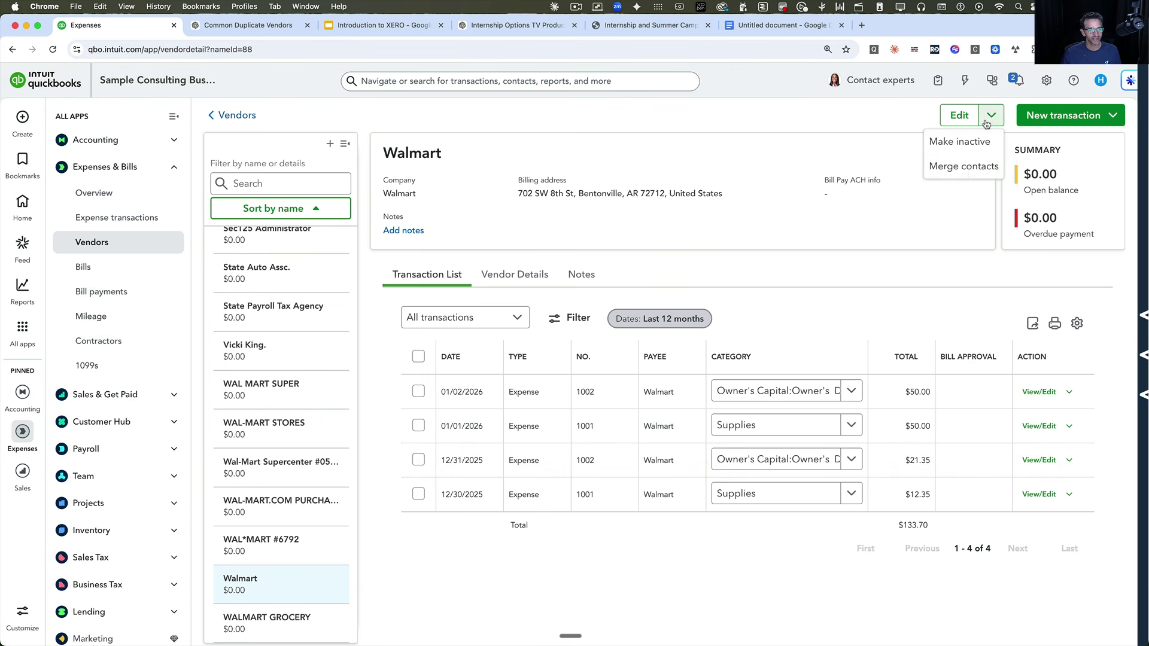
pyautogui.click(964, 165)
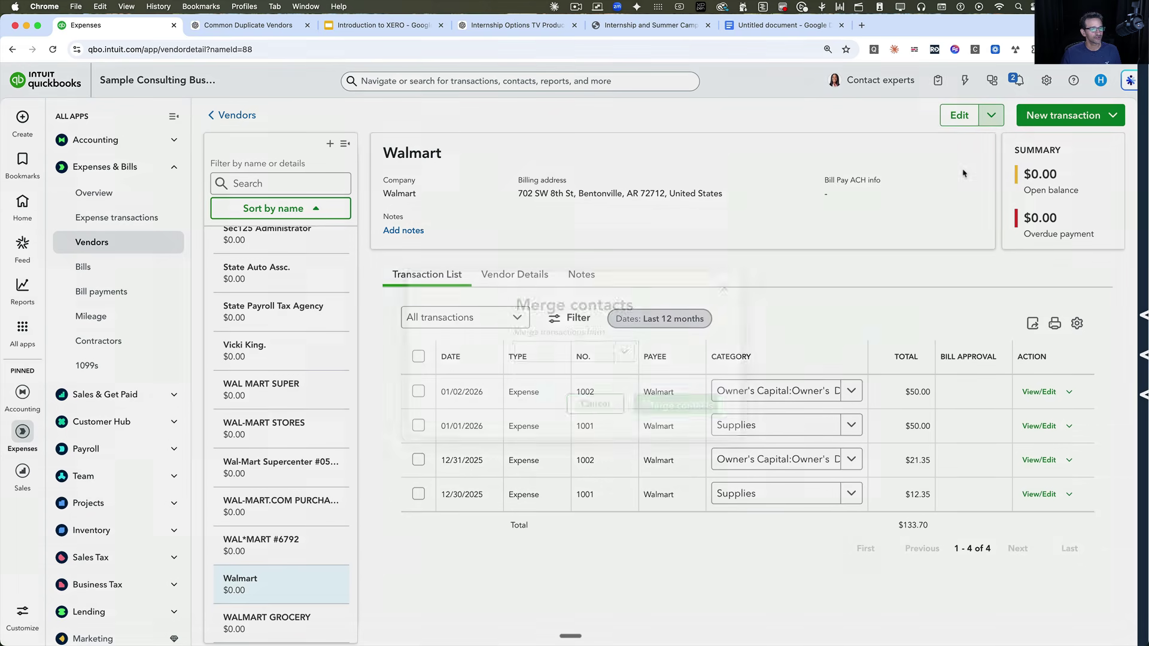
pyautogui.click(548, 403)
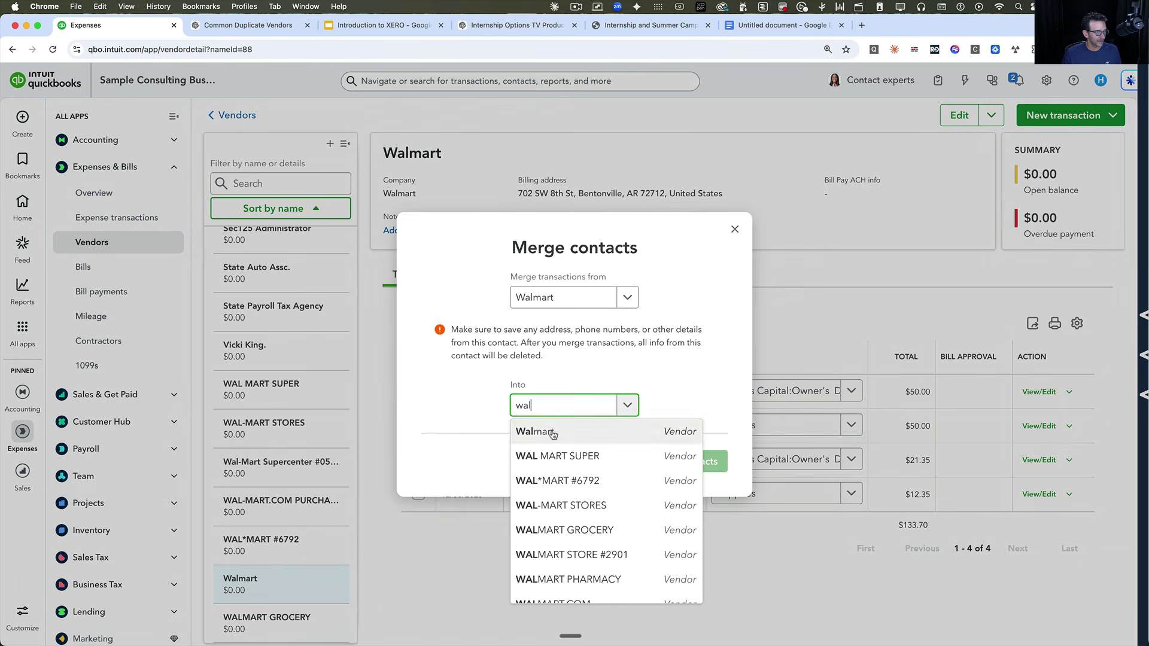
pyautogui.click(548, 430)
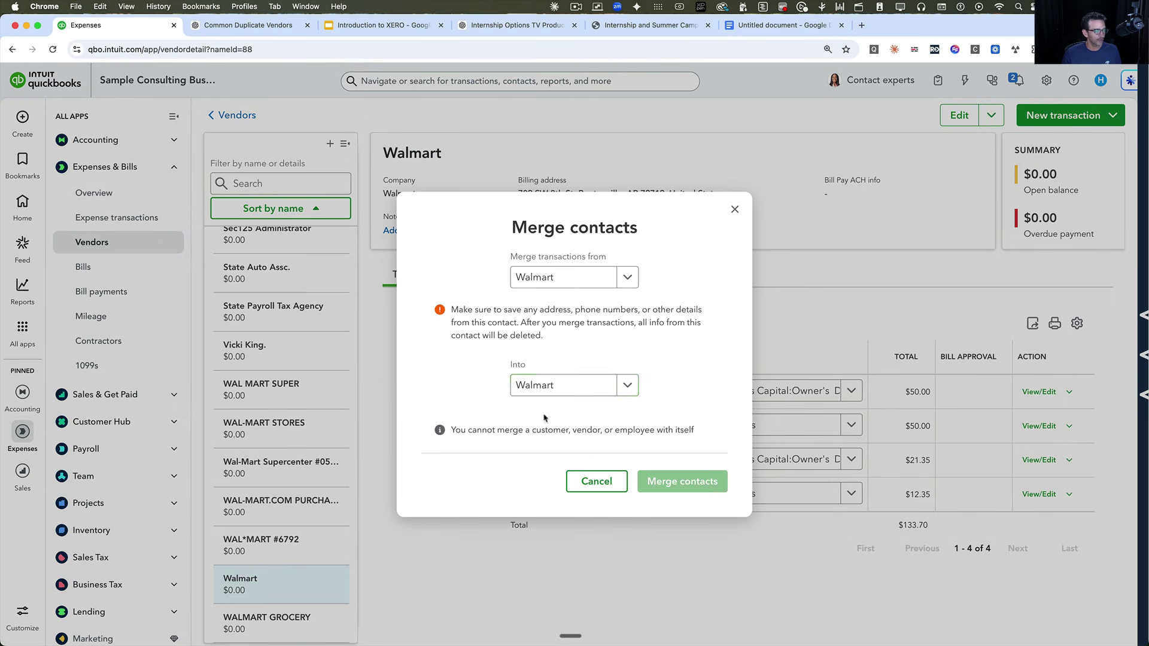
pyautogui.click(627, 278)
pyautogui.click(573, 358)
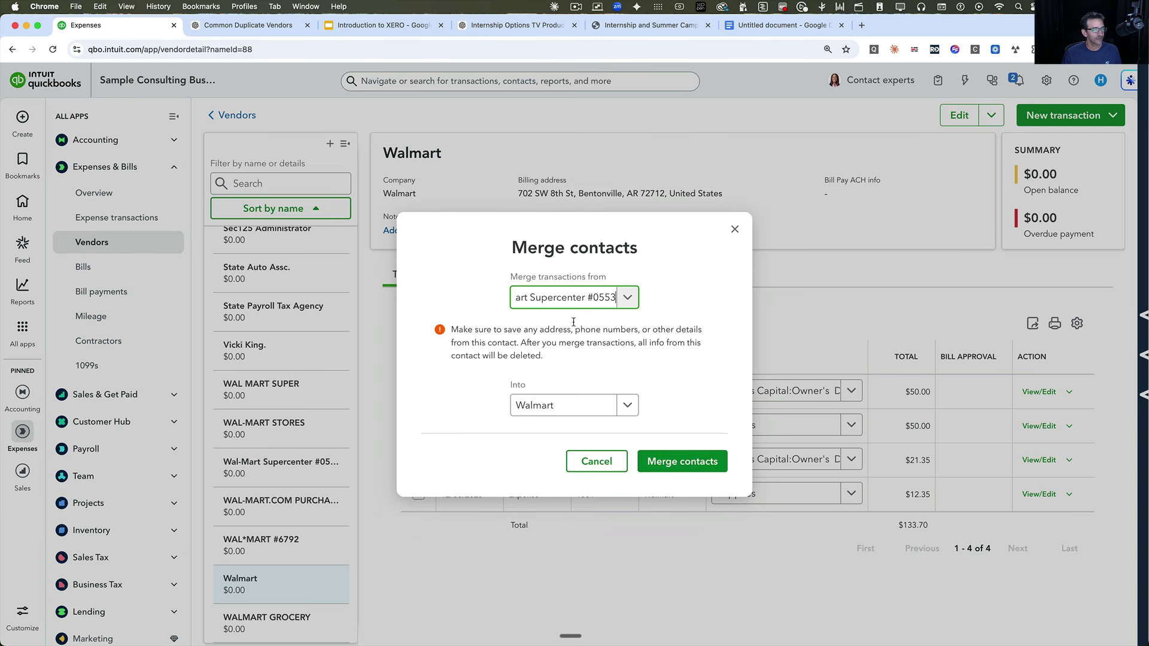
pyautogui.click(694, 468)
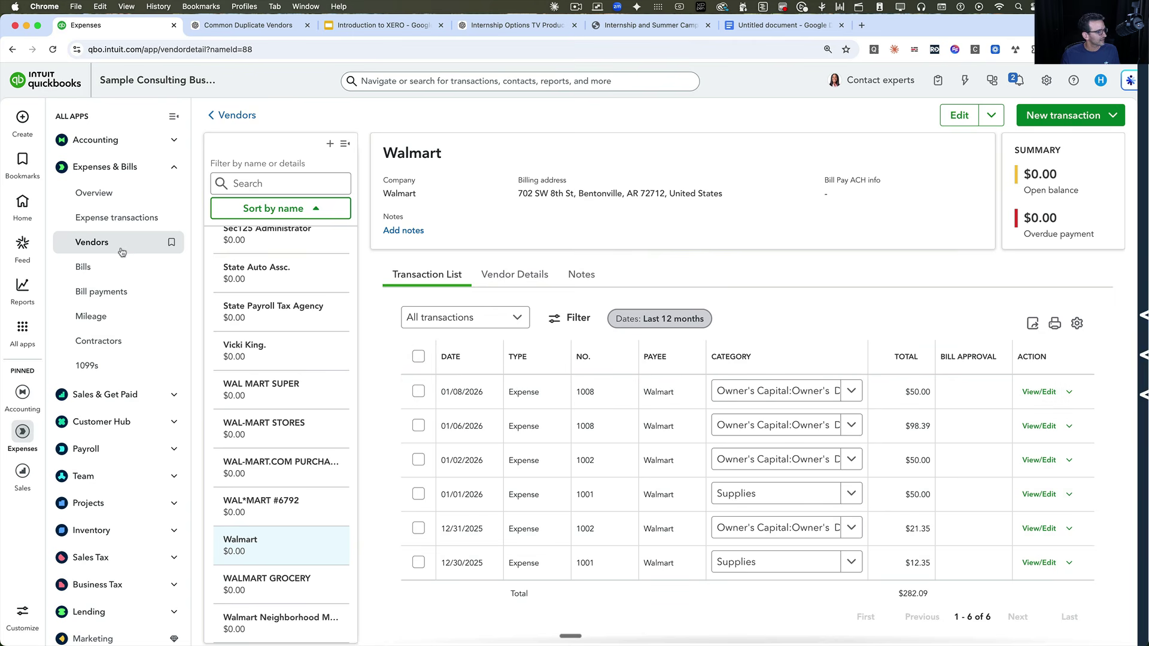
# - Return to the Vendors list, include inactive vendors and search the list for "deleted"
pyautogui.click(98, 247)
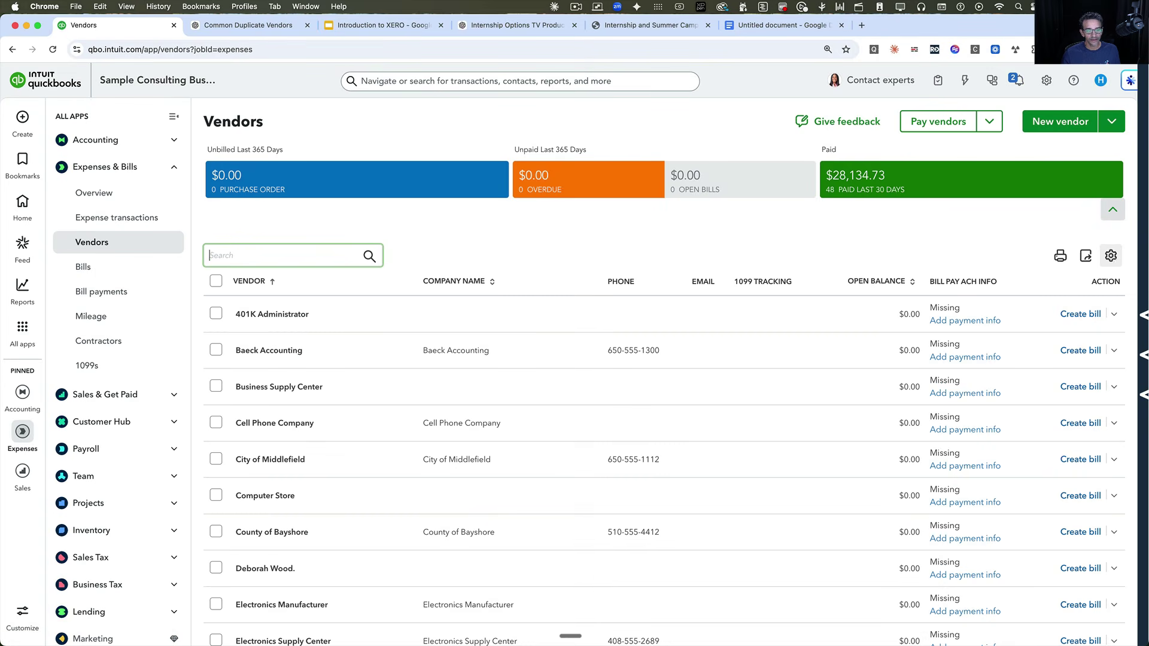
pyautogui.click(1110, 255)
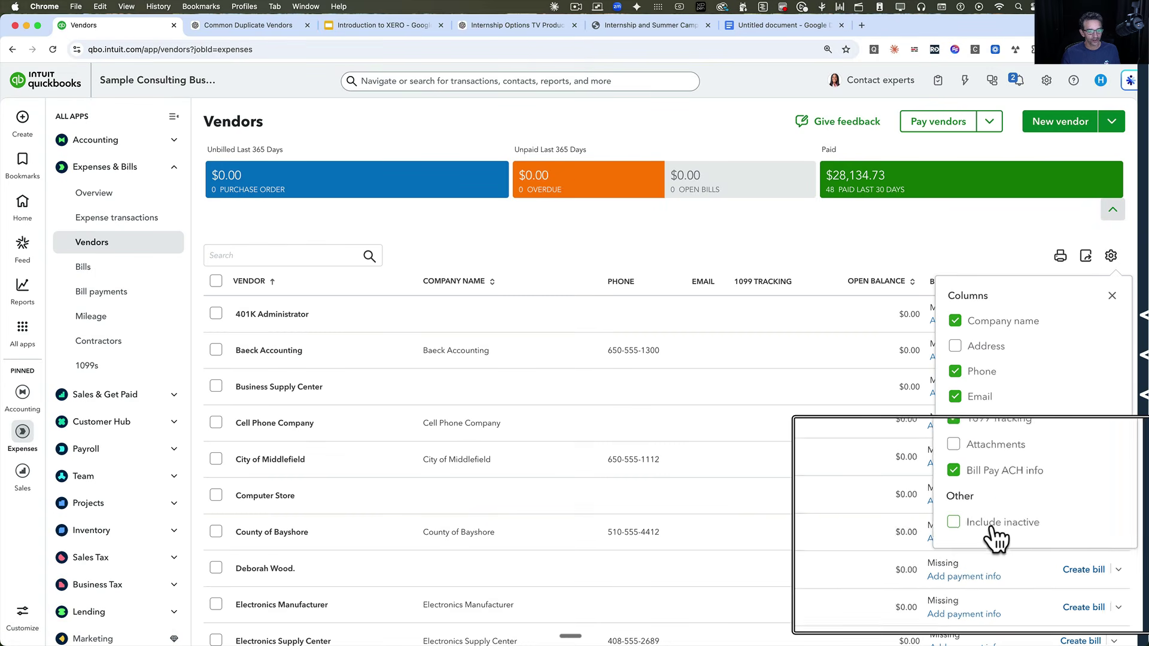
pyautogui.click(955, 524)
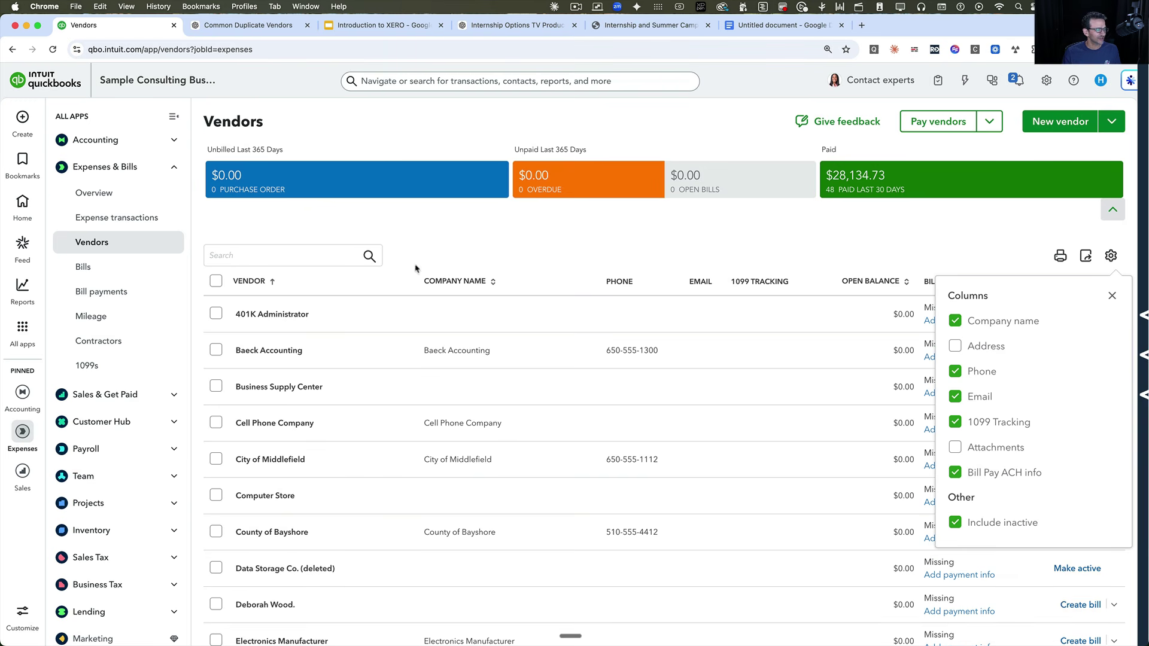
pyautogui.click(276, 252)
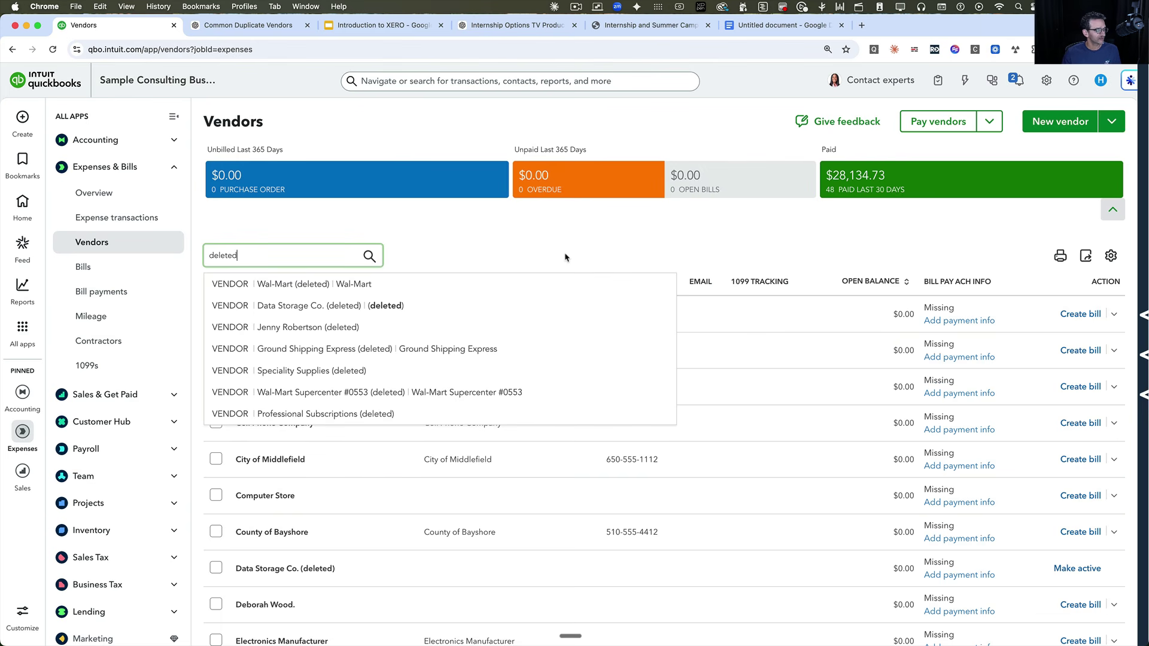
pyautogui.press('Return')
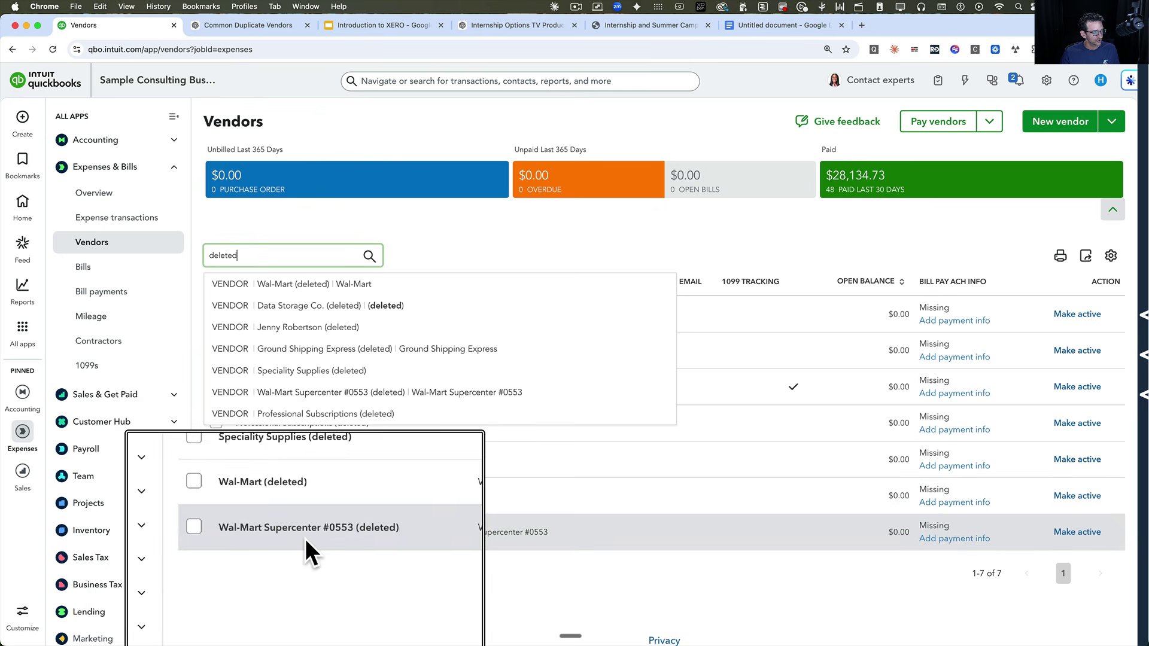
pyautogui.click(366, 584)
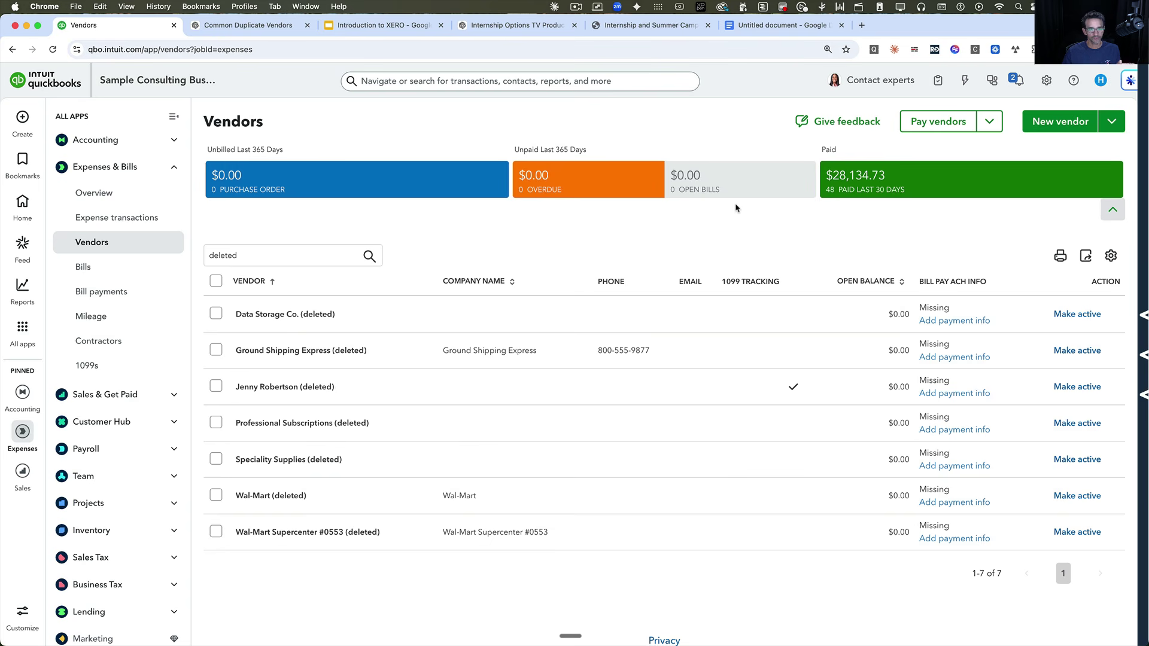
# - Turn on Merge Vendors in RightTool's Experiments PRO settings, read its feature information, and save and refresh all QBO tabs
pyautogui.click(1129, 80)
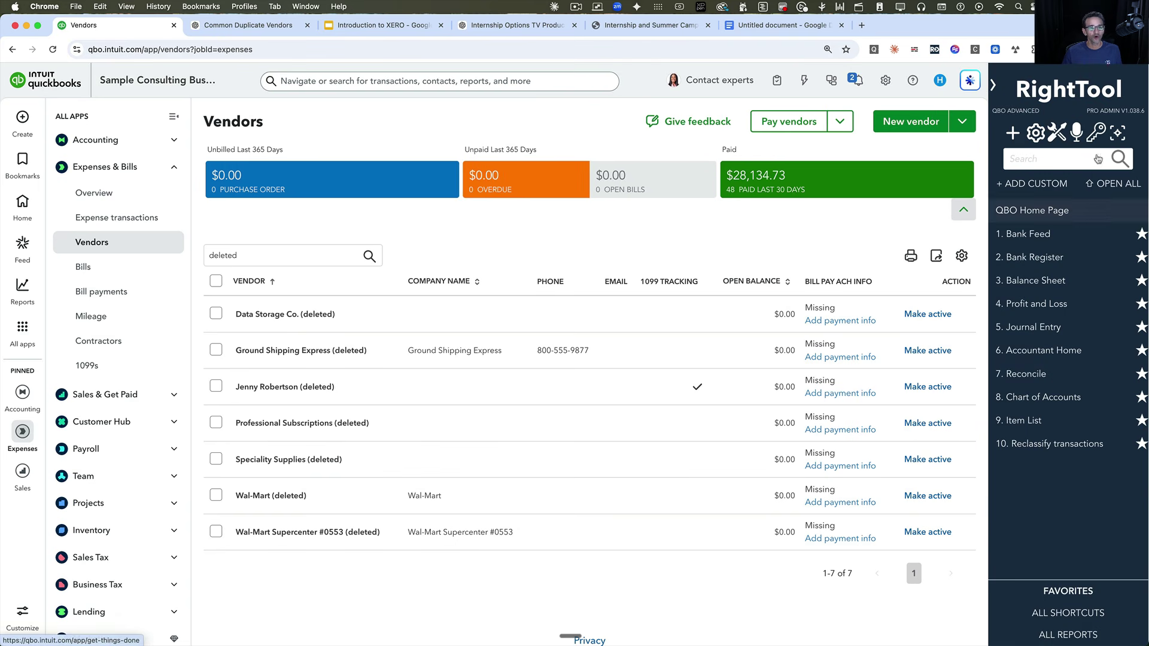
pyautogui.click(1058, 139)
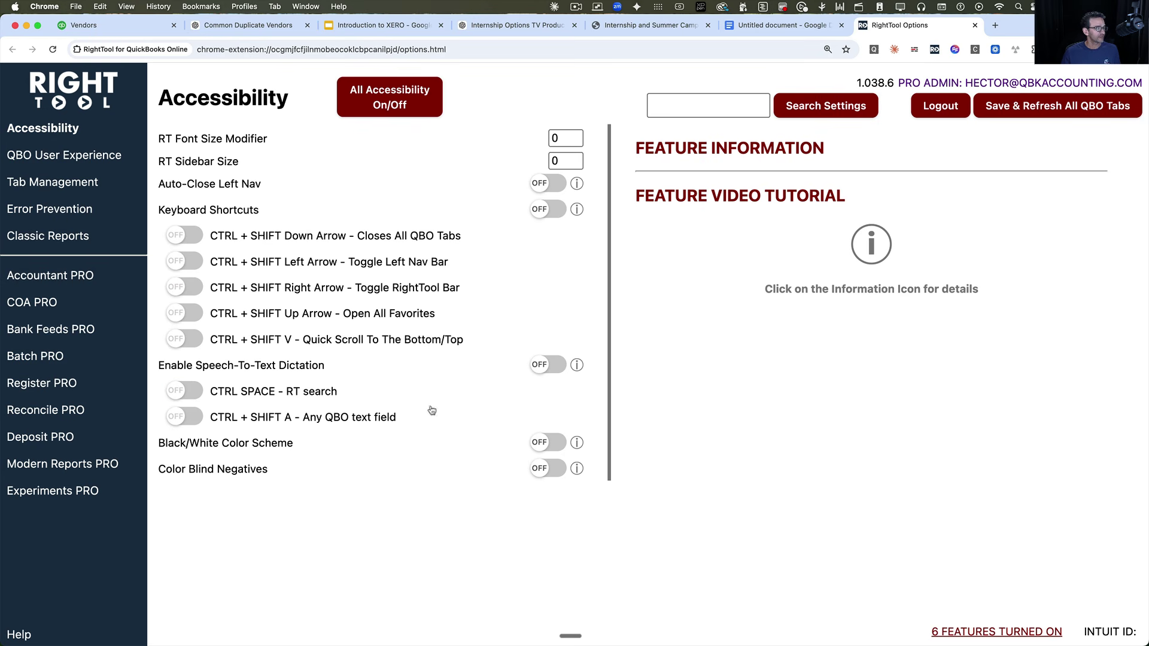
pyautogui.click(18, 493)
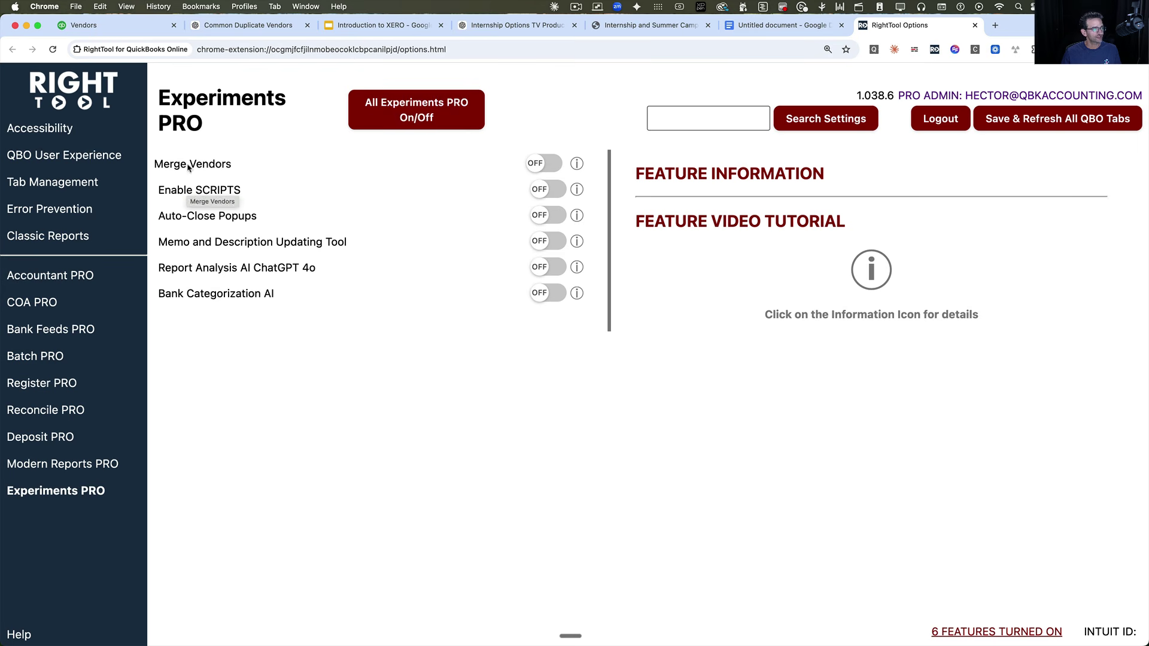
pyautogui.click(544, 164)
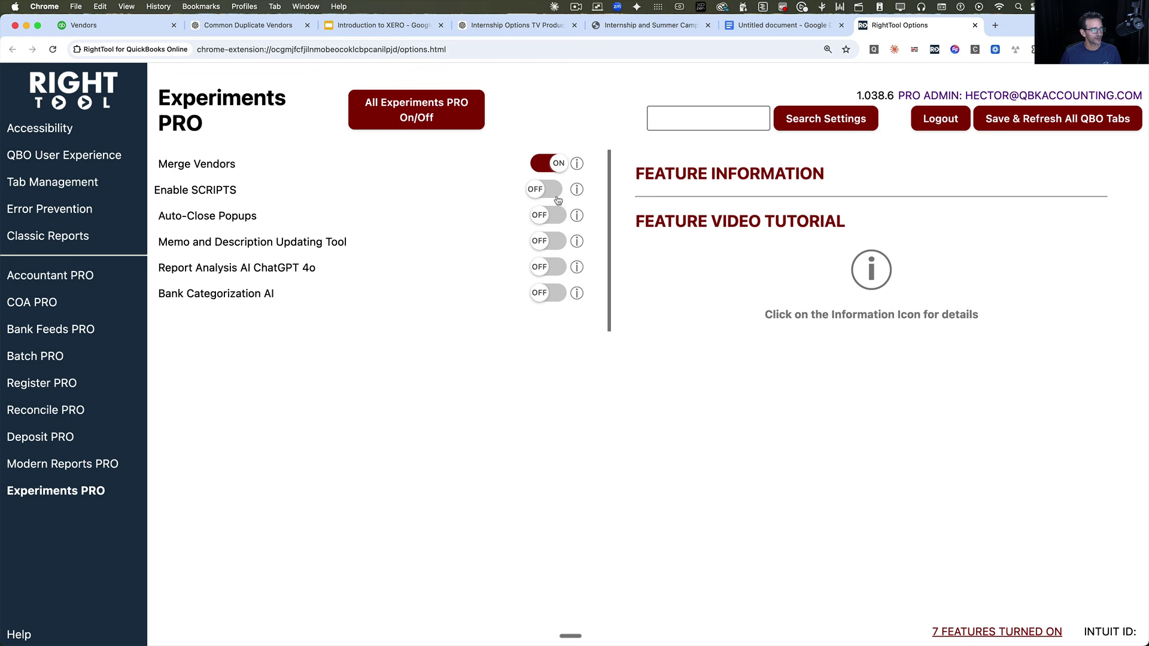
pyautogui.click(578, 165)
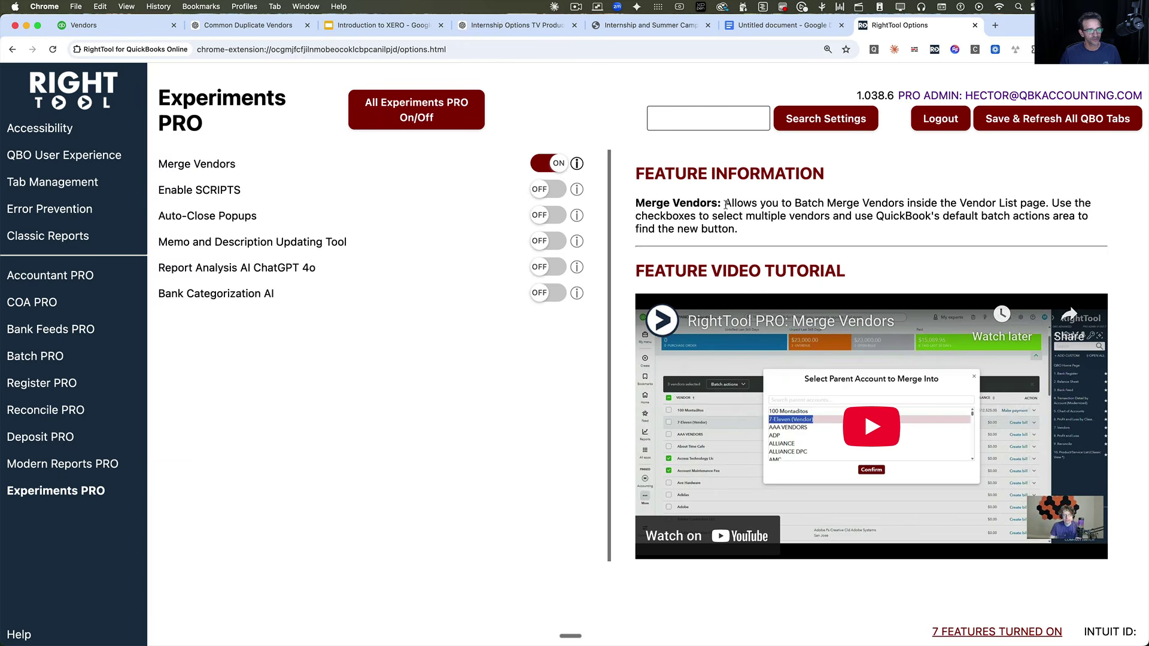
pyautogui.moveTo(725, 203); pyautogui.dragTo(801, 237)
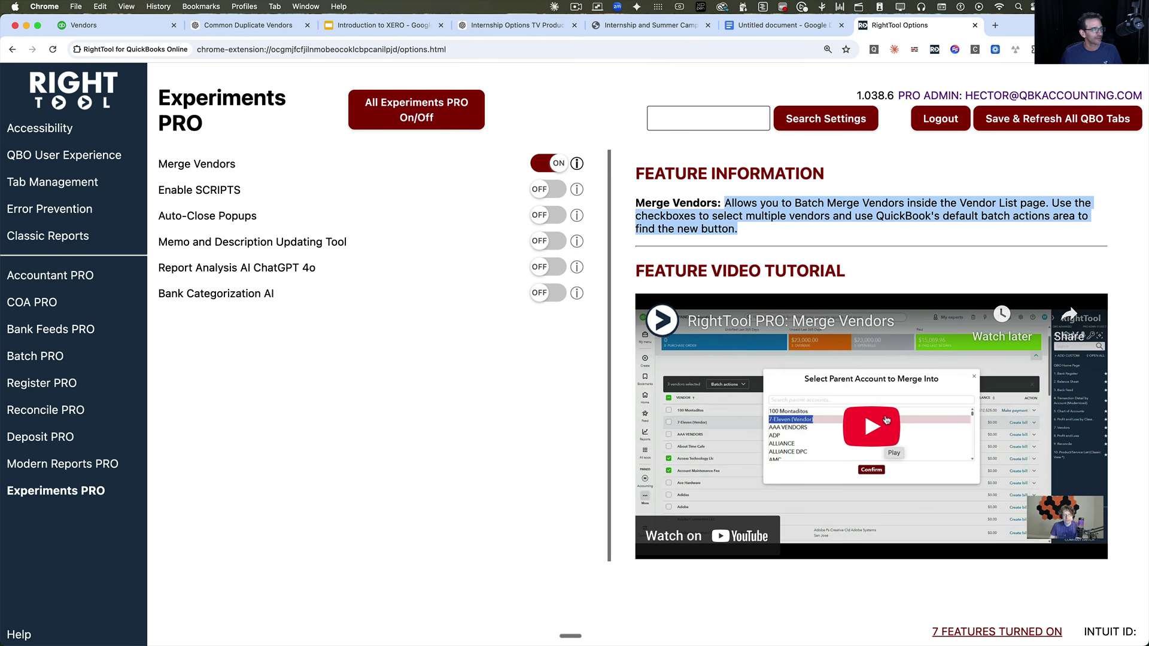
pyautogui.click(1026, 120)
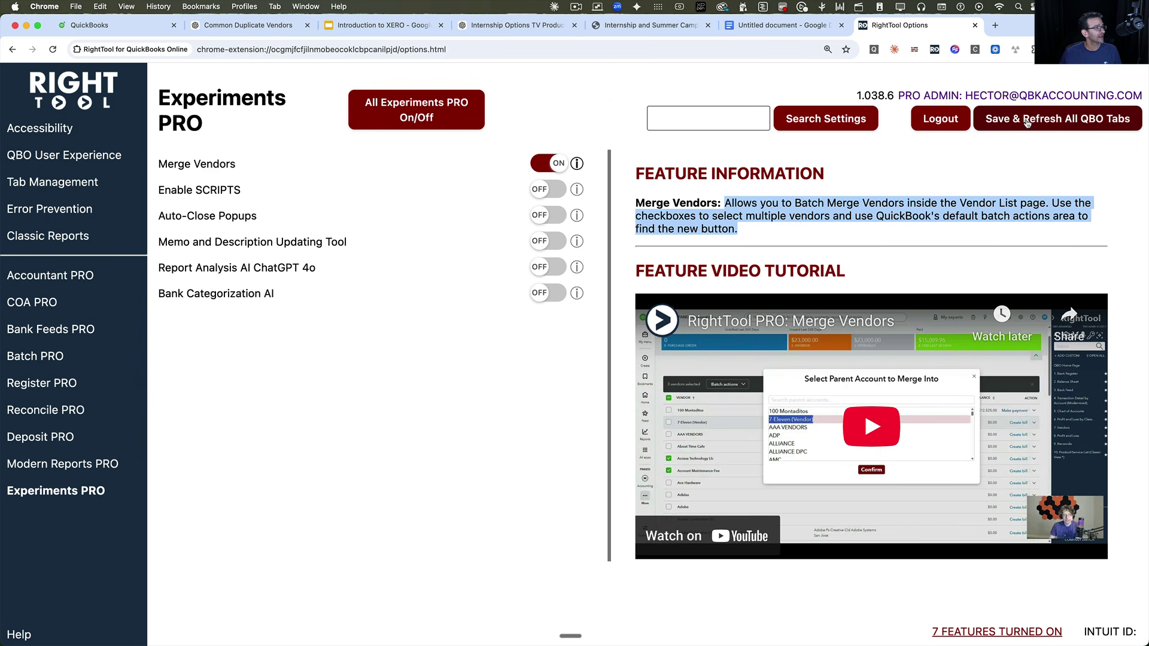
# - Return to the QuickBooks Vendors list and search it for "wal"
pyautogui.click(103, 28)
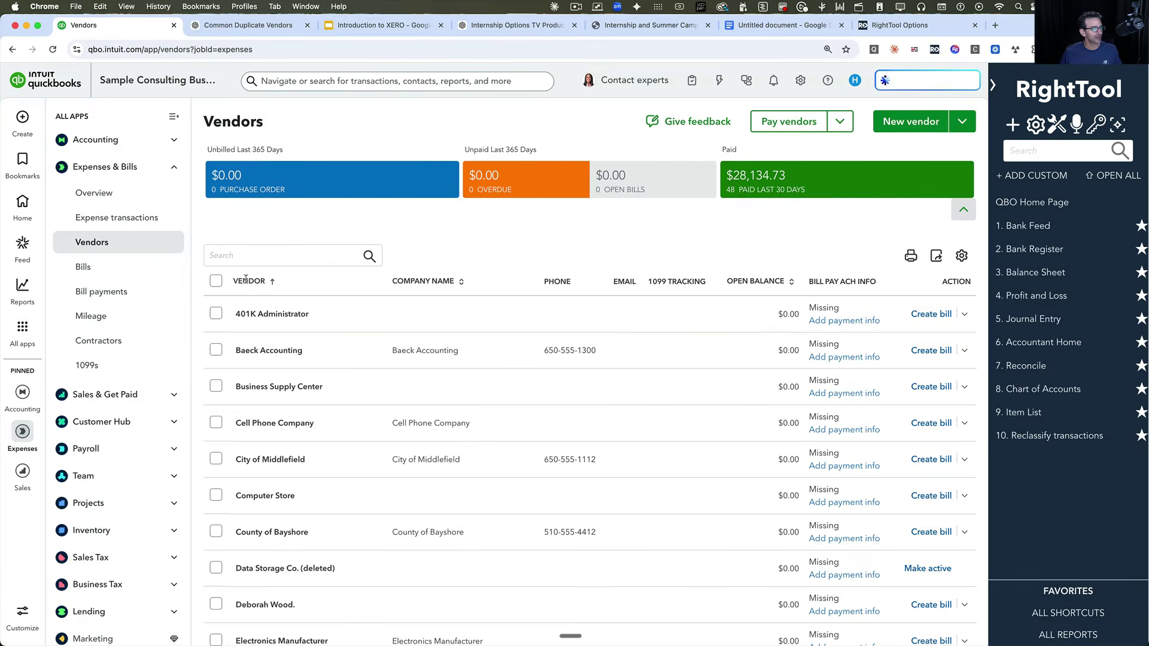
pyautogui.click(242, 262)
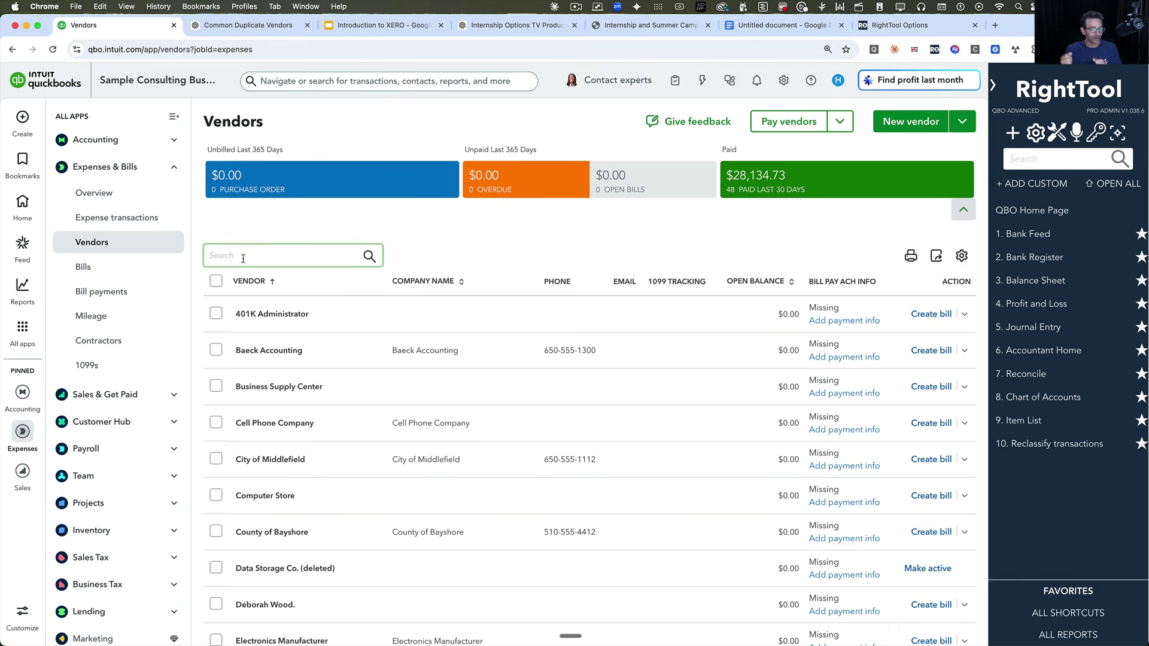
pyautogui.write('wal')
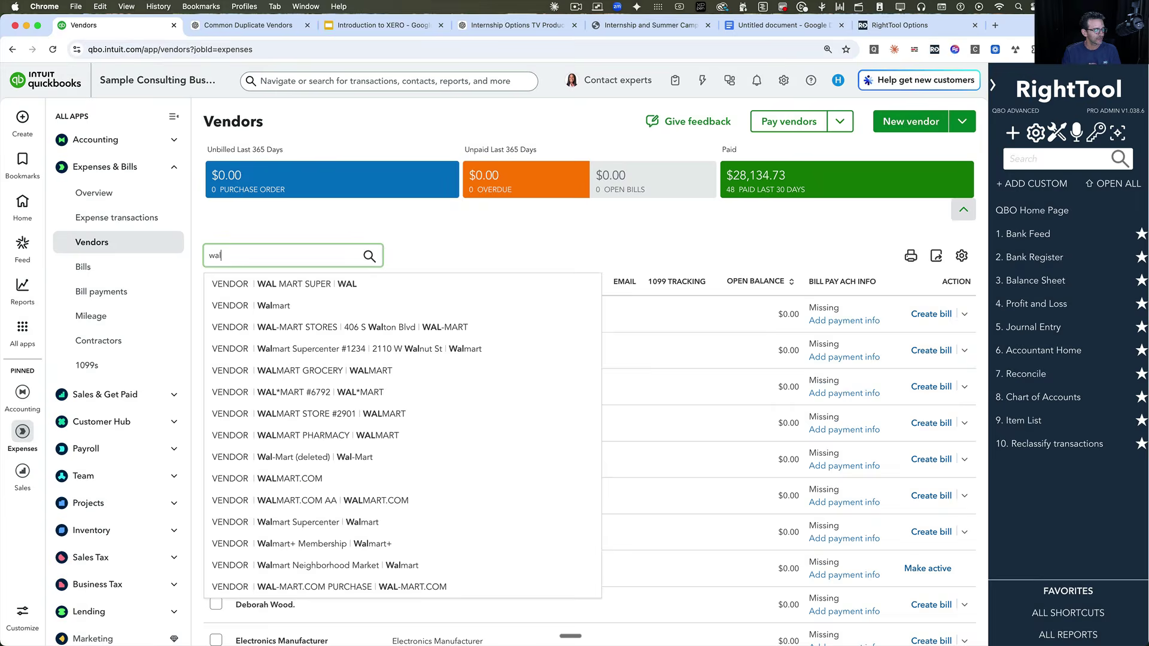
pyautogui.press('Return')
pyautogui.scroll(-3, 370, 239)
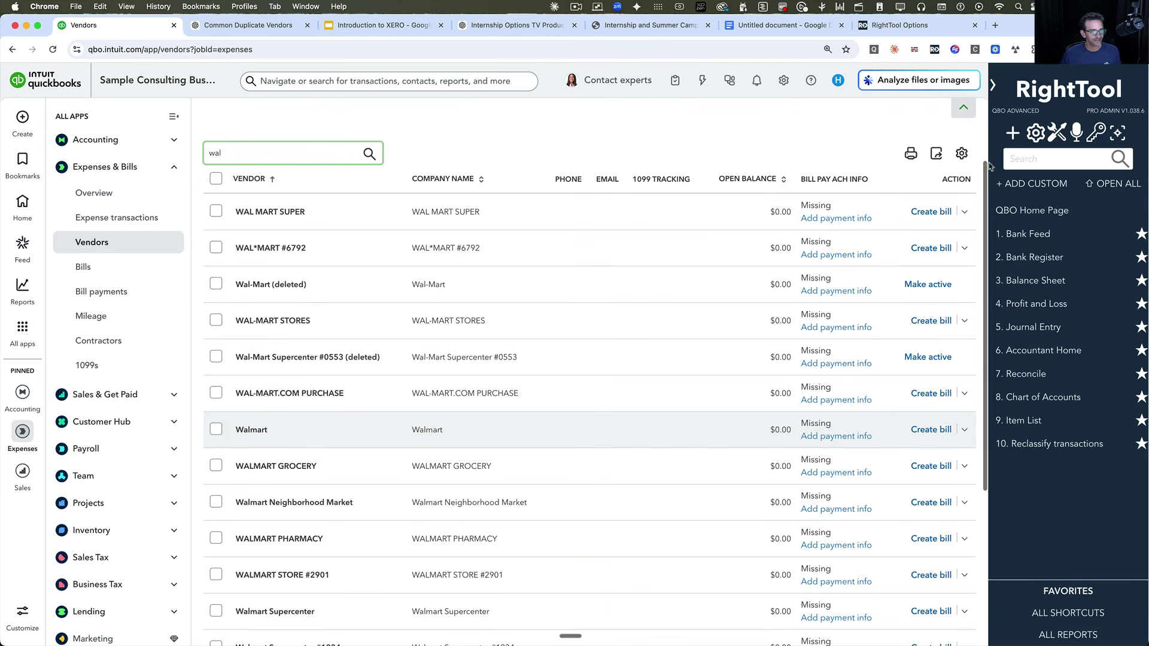
# - Exclude inactive vendors from the vendor list
pyautogui.click(961, 154)
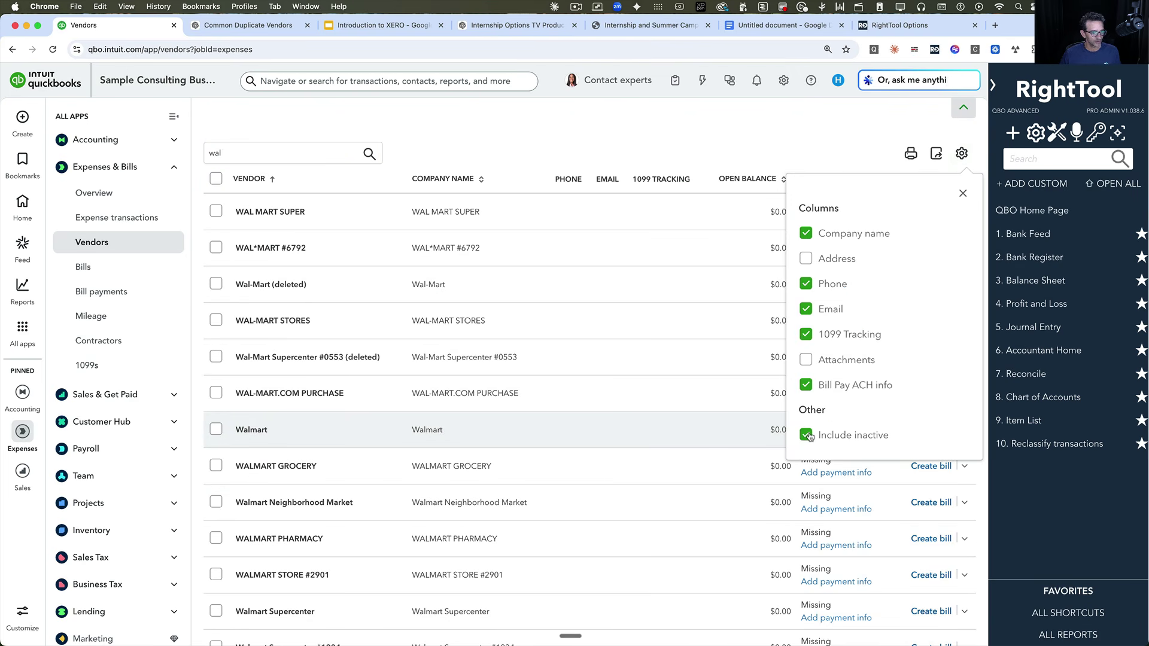
pyautogui.click(806, 435)
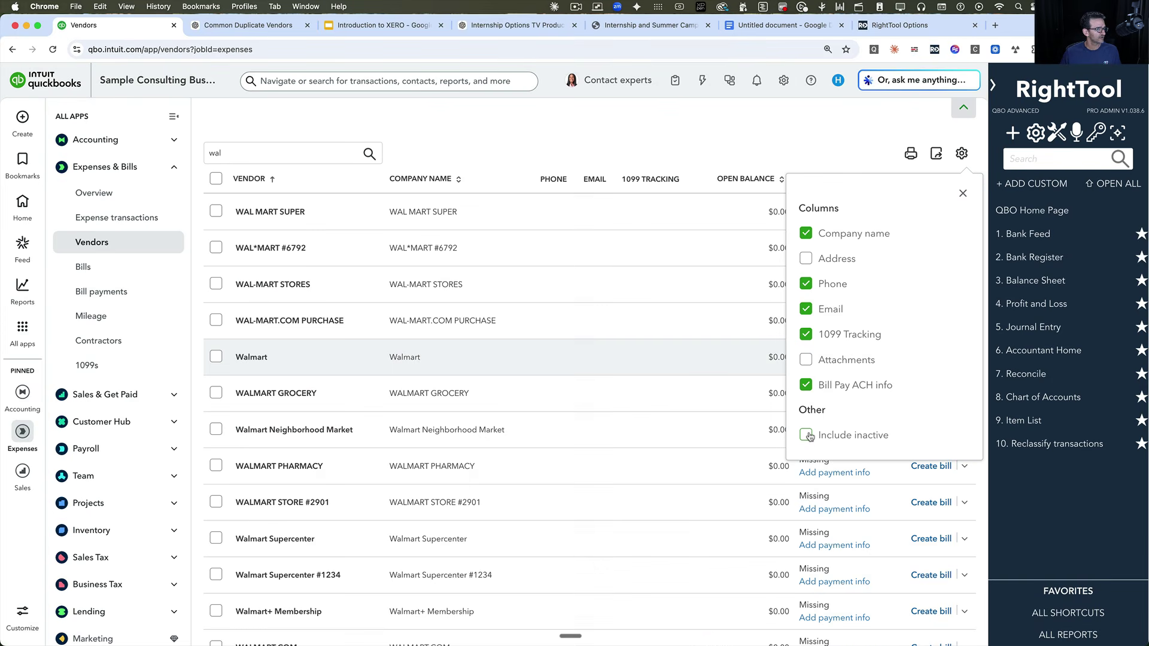
pyautogui.click(532, 141)
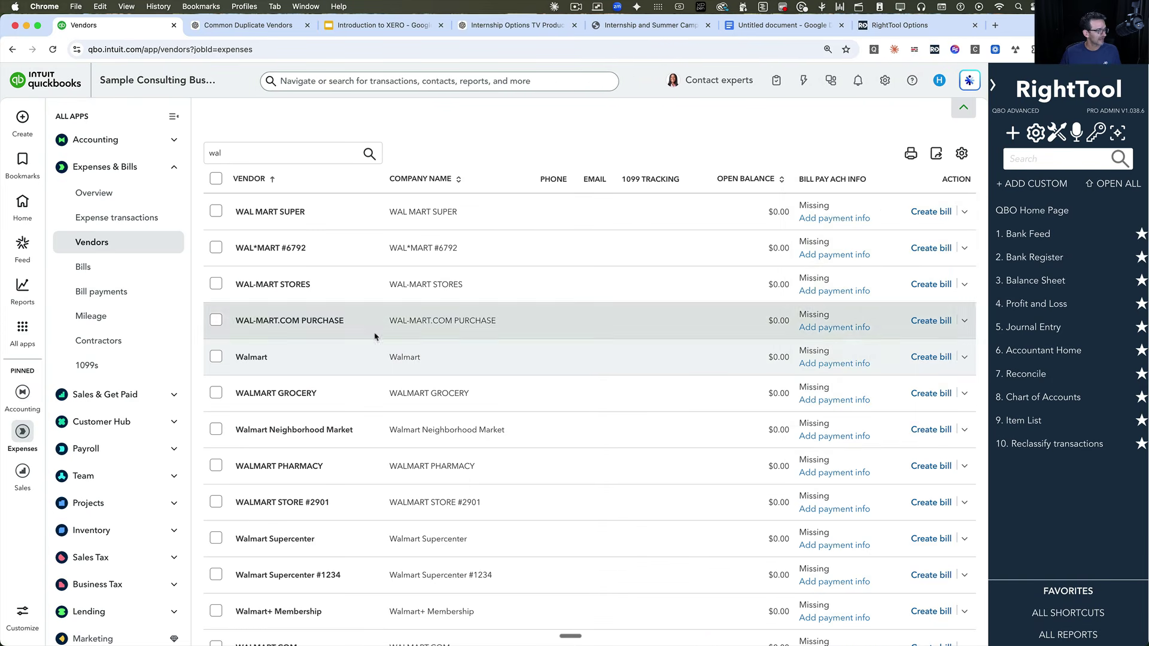
# - Select all vendors in the filtered list except the main Walmart vendor
pyautogui.scroll(-2, 317, 550)
pyautogui.scroll(-1, 317, 547)
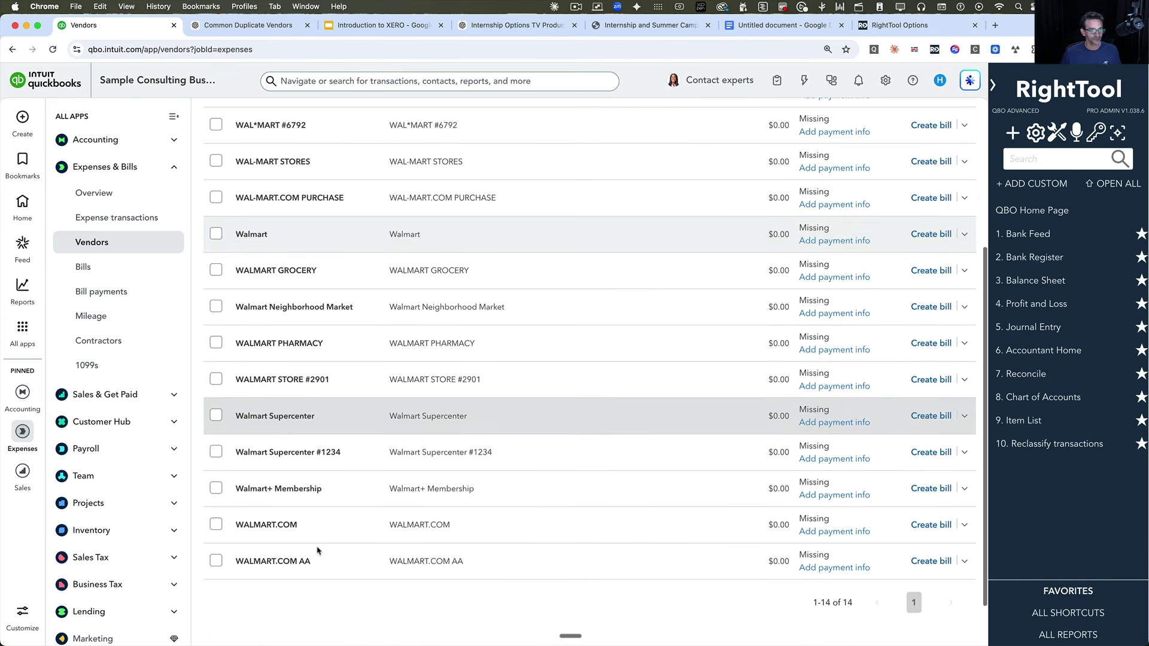
pyautogui.scroll(5, 317, 546)
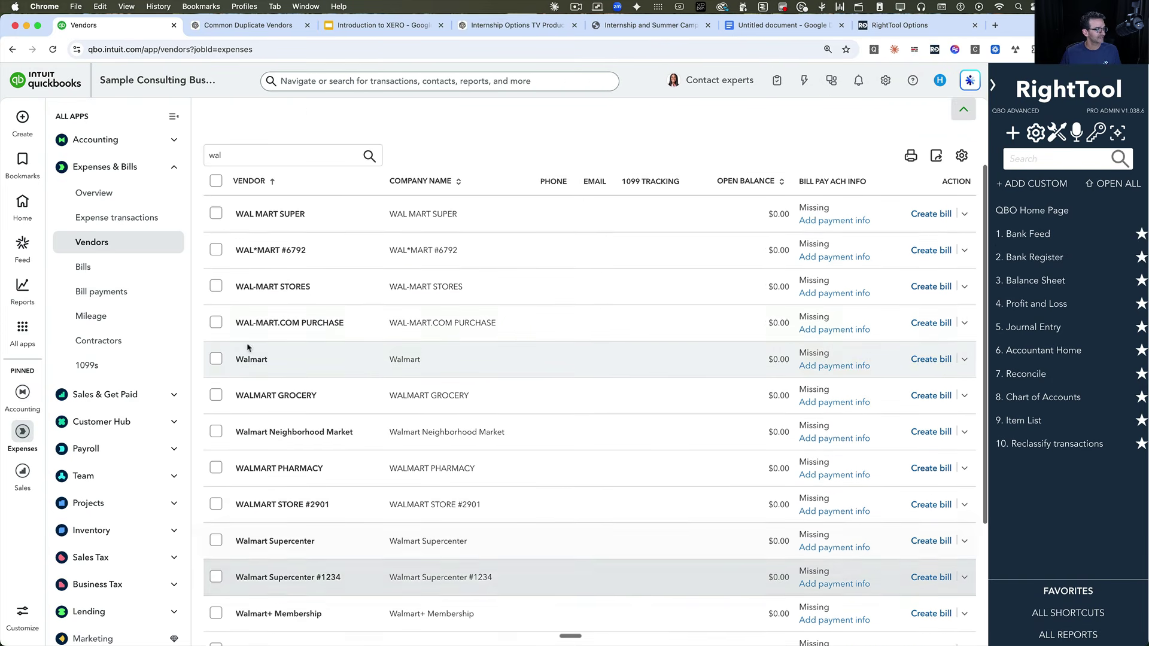
pyautogui.click(216, 180)
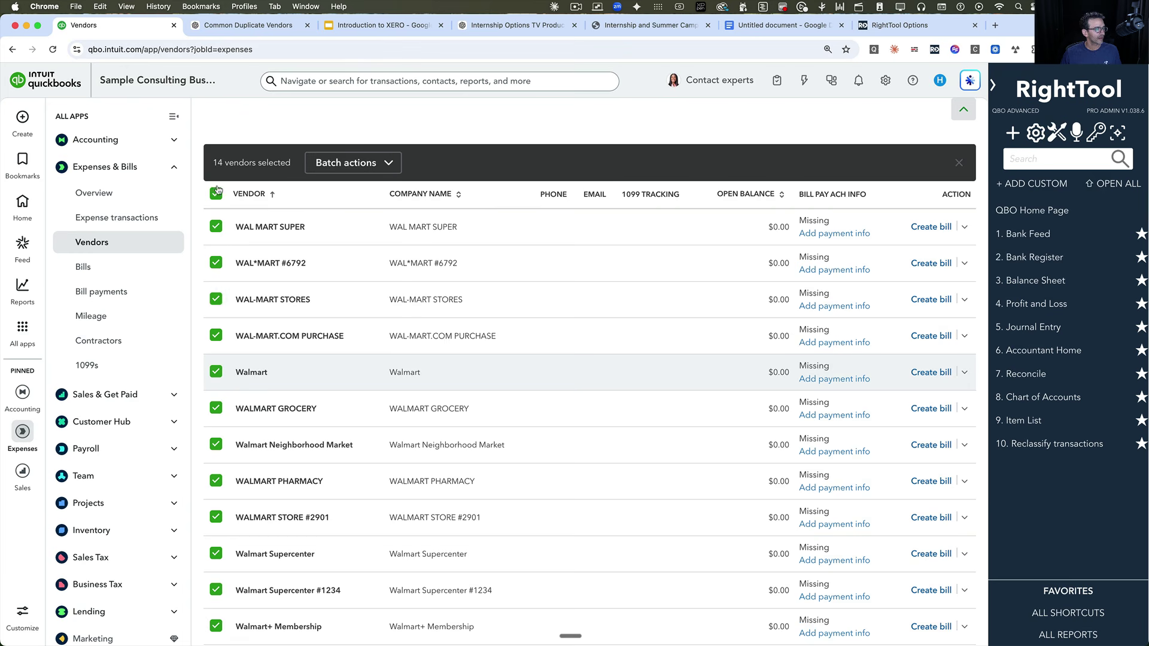
pyautogui.click(216, 336)
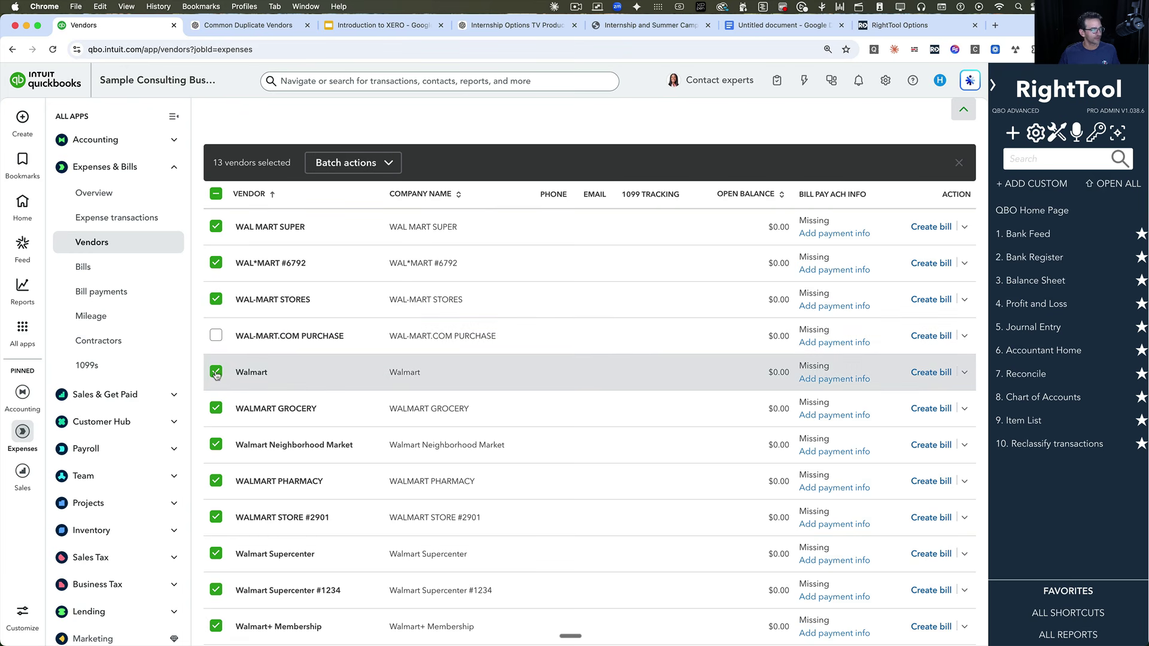
pyautogui.click(216, 337)
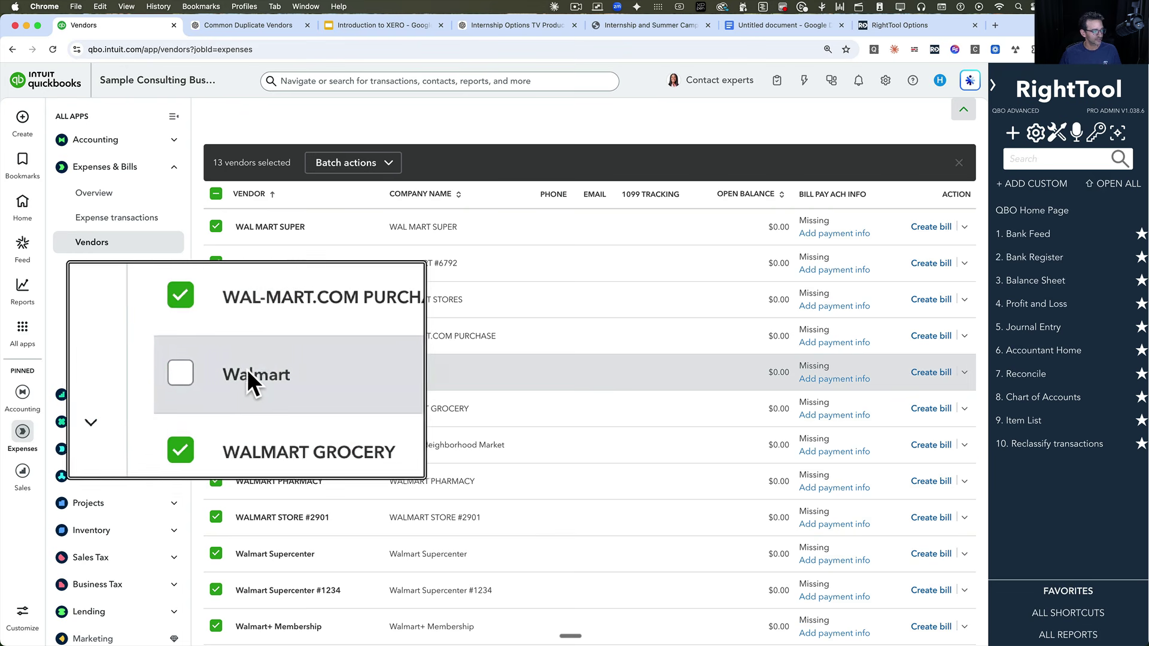
# - Batch merge the selected vendors with Merge Vendors, choosing Walmart as the parent account to merge into
pyautogui.click(379, 164)
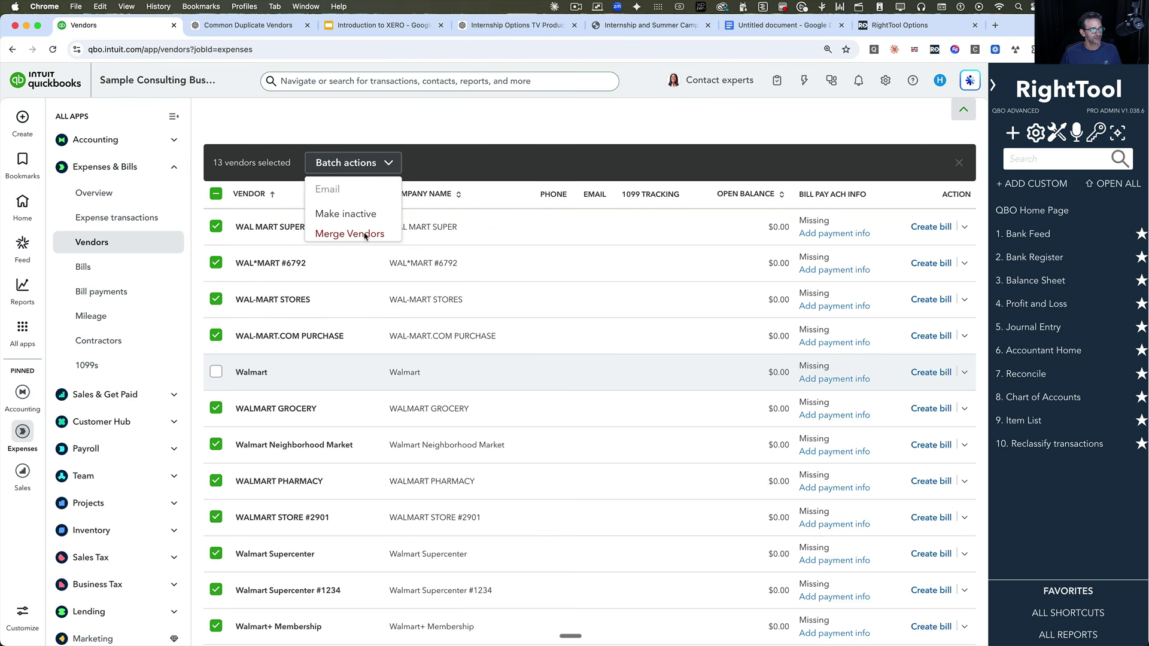
pyautogui.click(349, 233)
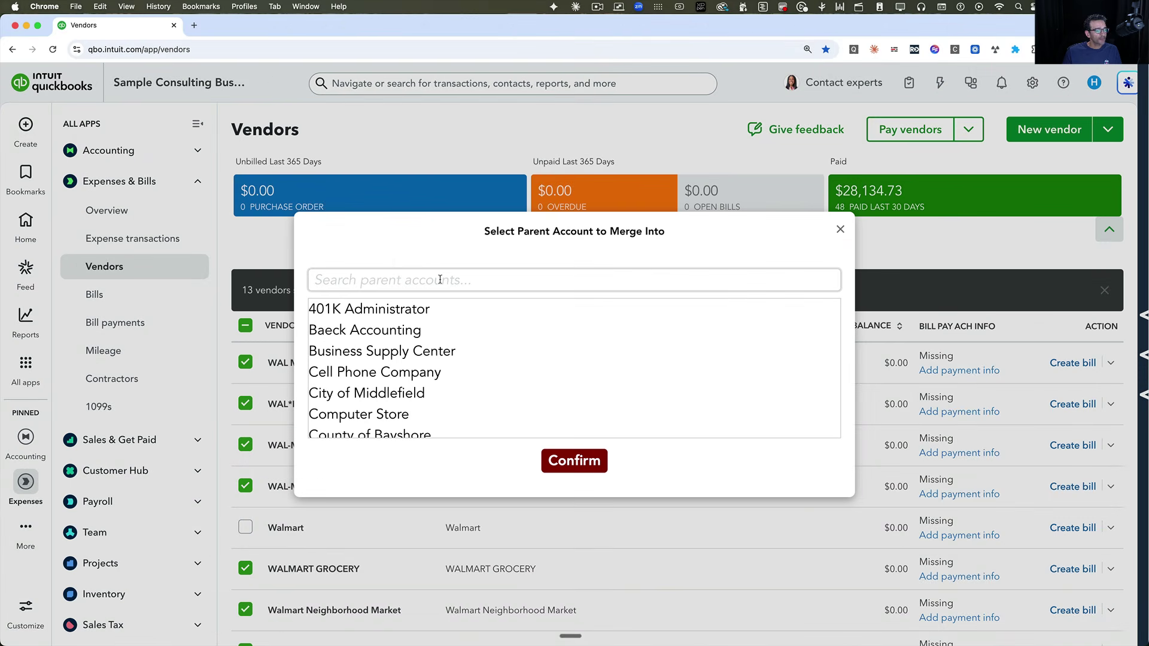
pyautogui.click(508, 289)
pyautogui.write('wal')
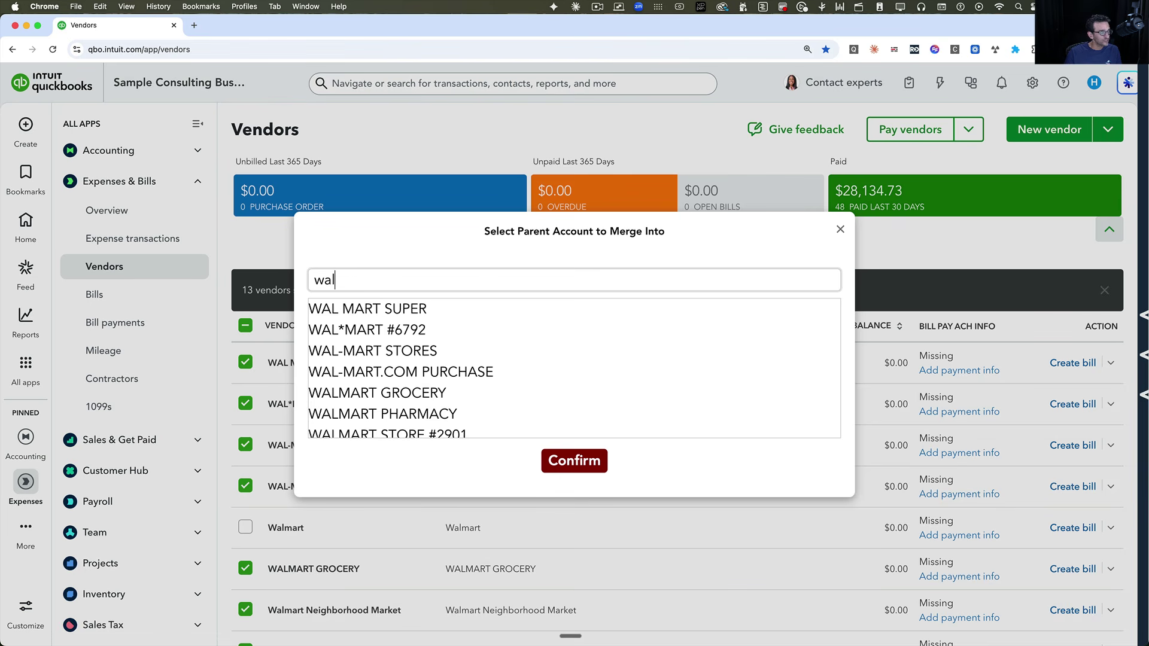
pyautogui.write('ma')
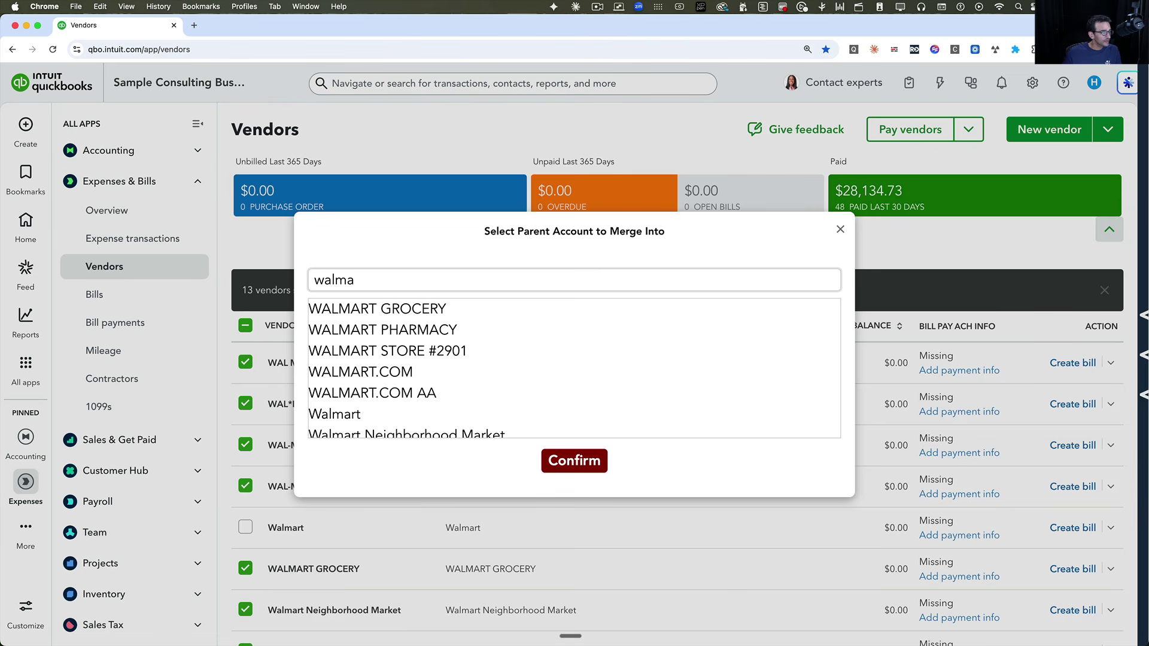
pyautogui.click(384, 418)
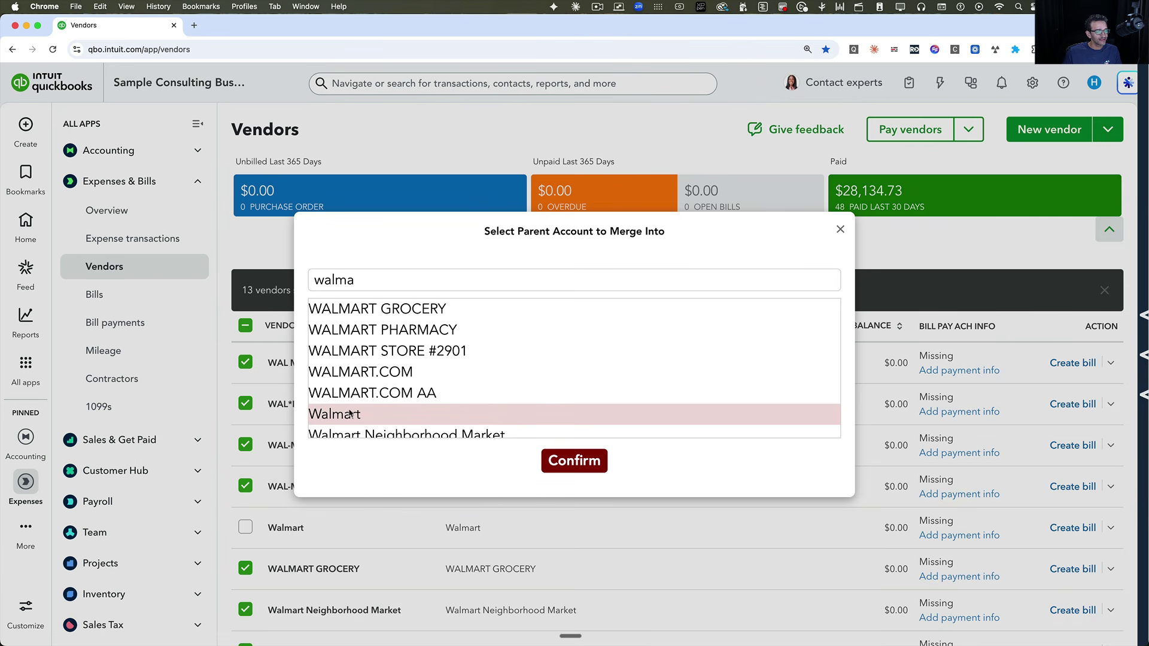
pyautogui.click(591, 466)
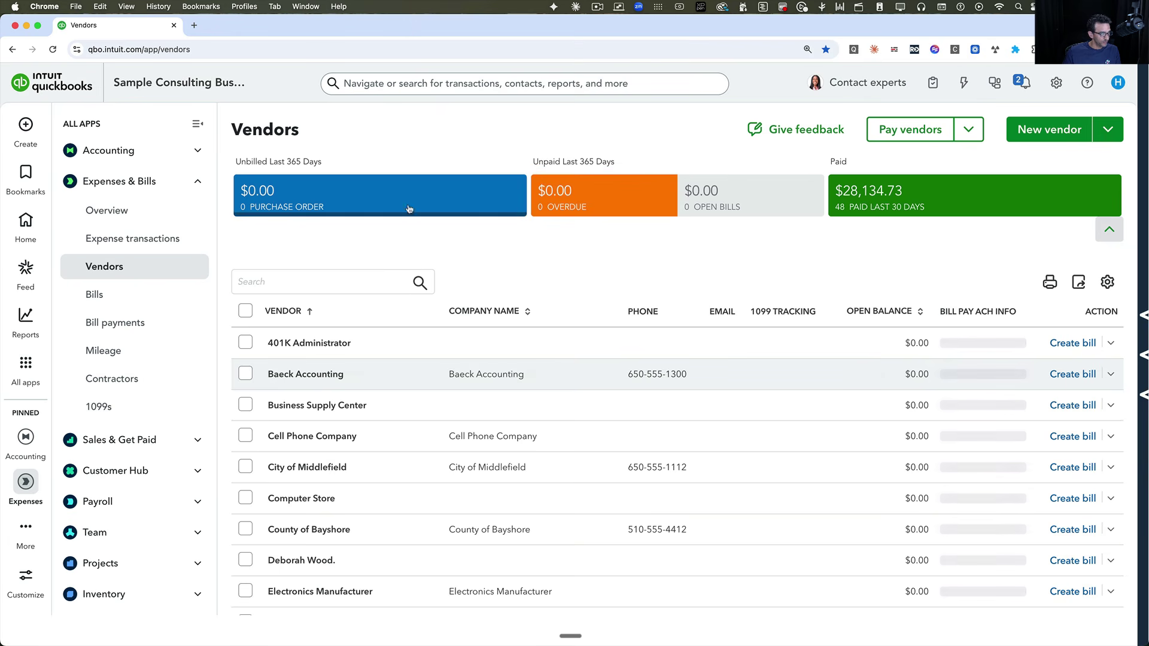
# - Search the vendor list for "wal", open the Walmart vendor and look through its transaction list
pyautogui.write('wal')
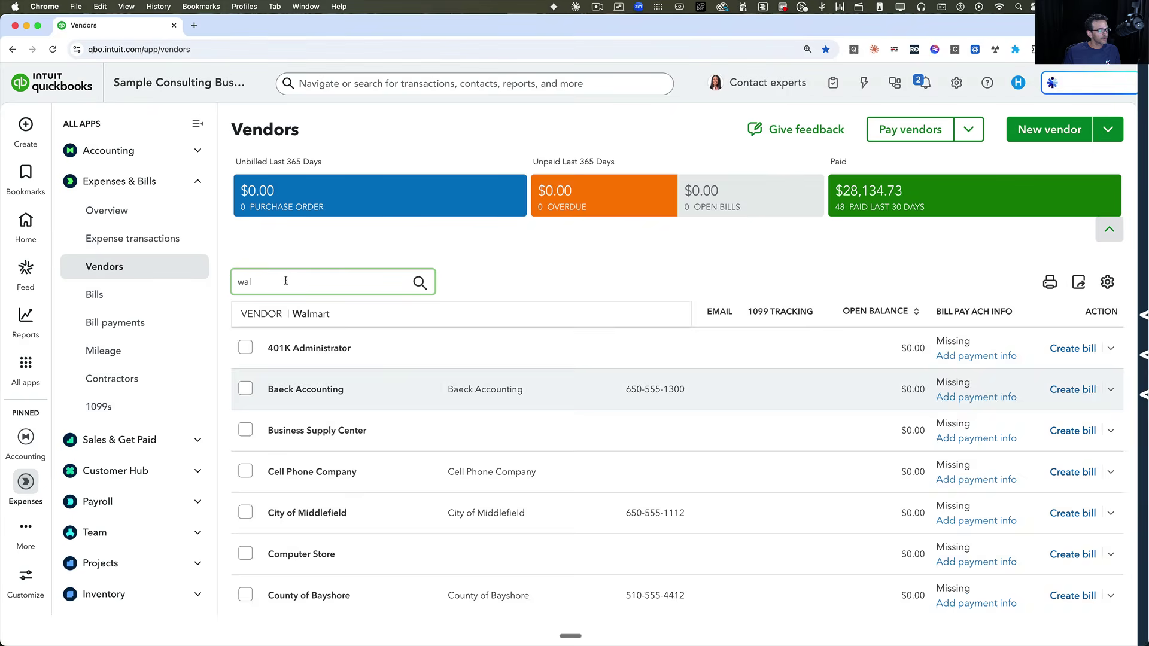
pyautogui.press('Return')
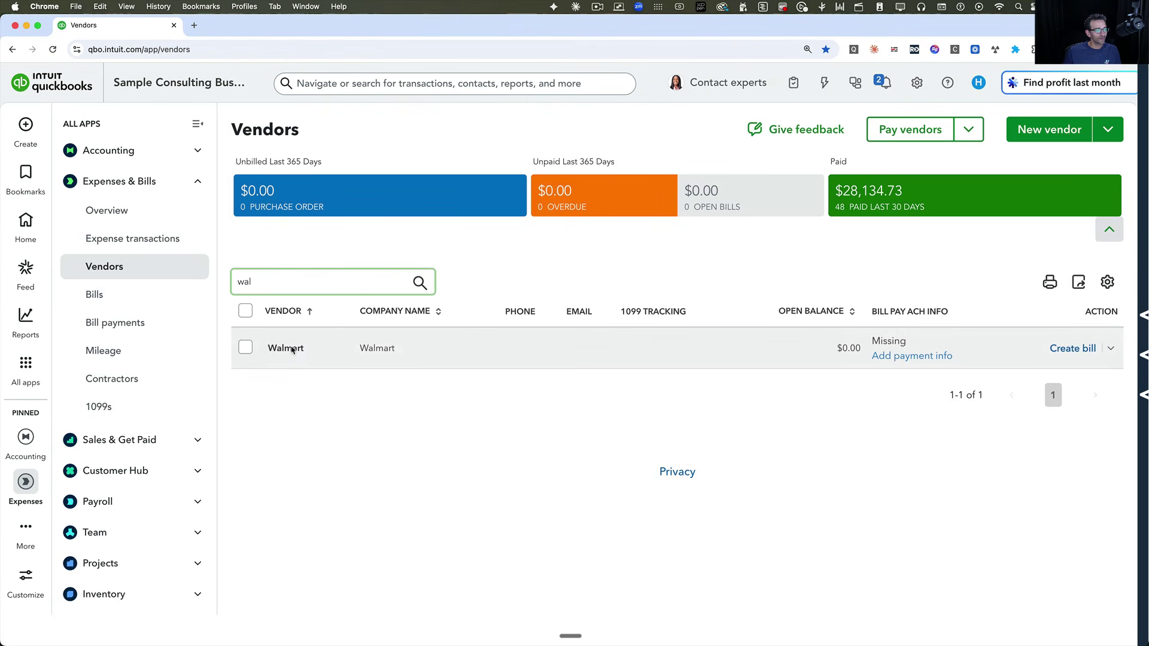
pyautogui.click(359, 348)
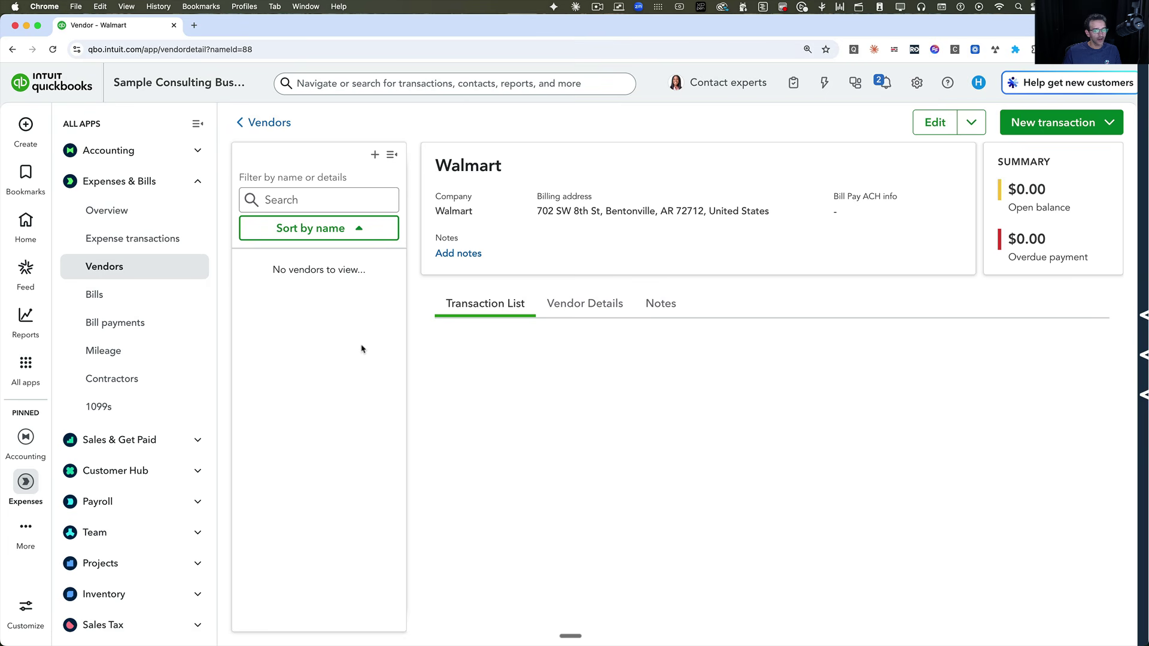
pyautogui.scroll(-10, 811, 443)
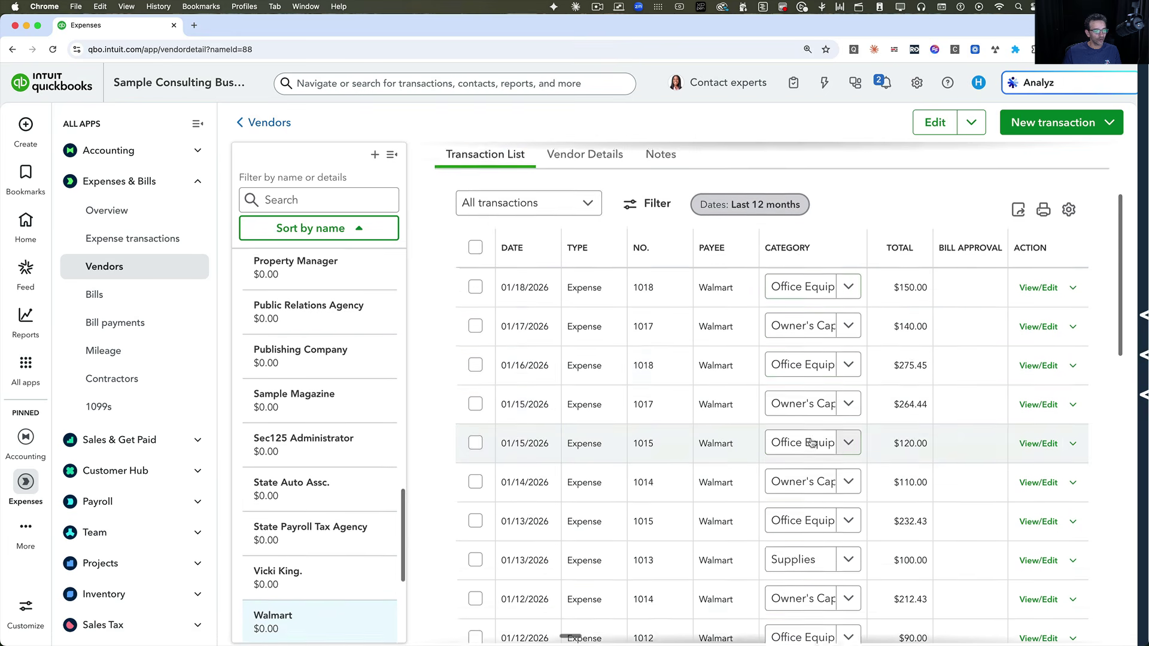
pyautogui.scroll(-7, 821, 383)
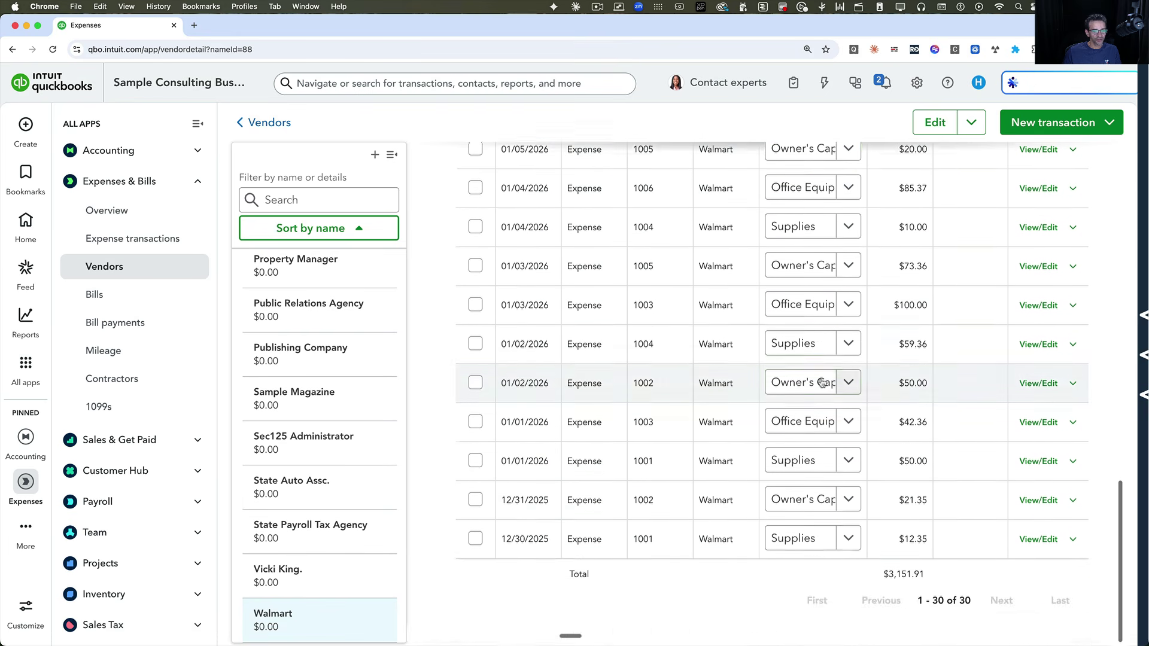
pyautogui.scroll(20, 821, 383)
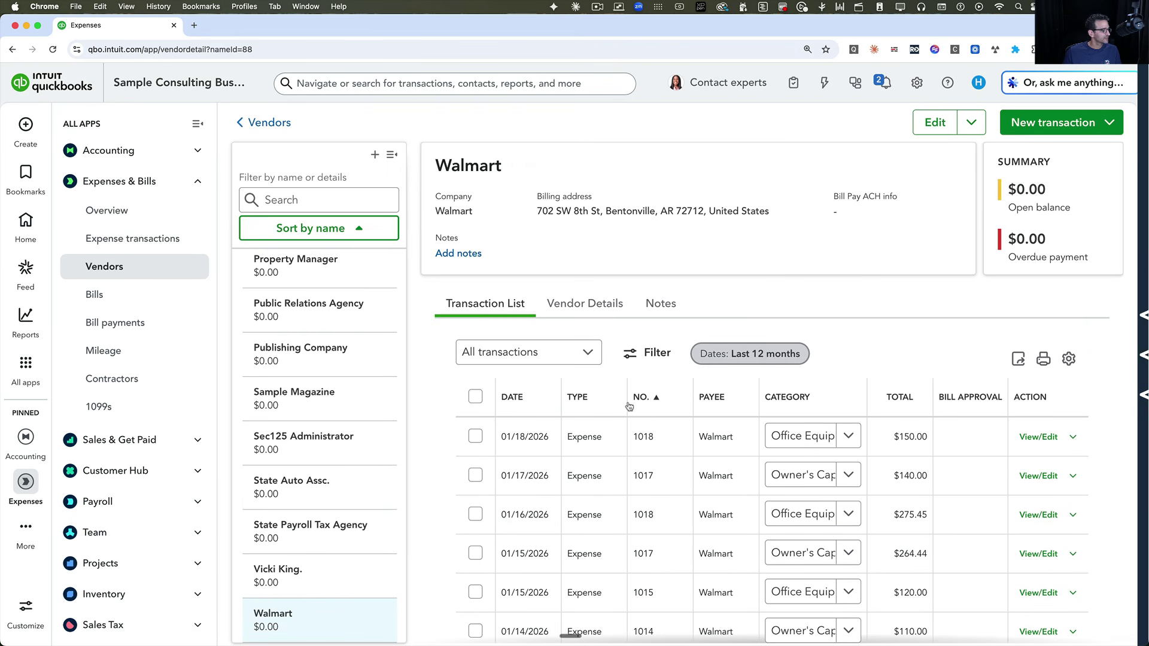
# - Open the Expenses by Vendor Summary standard report and examine the Walmart-related vendor rows
pyautogui.moveTo(26, 317)
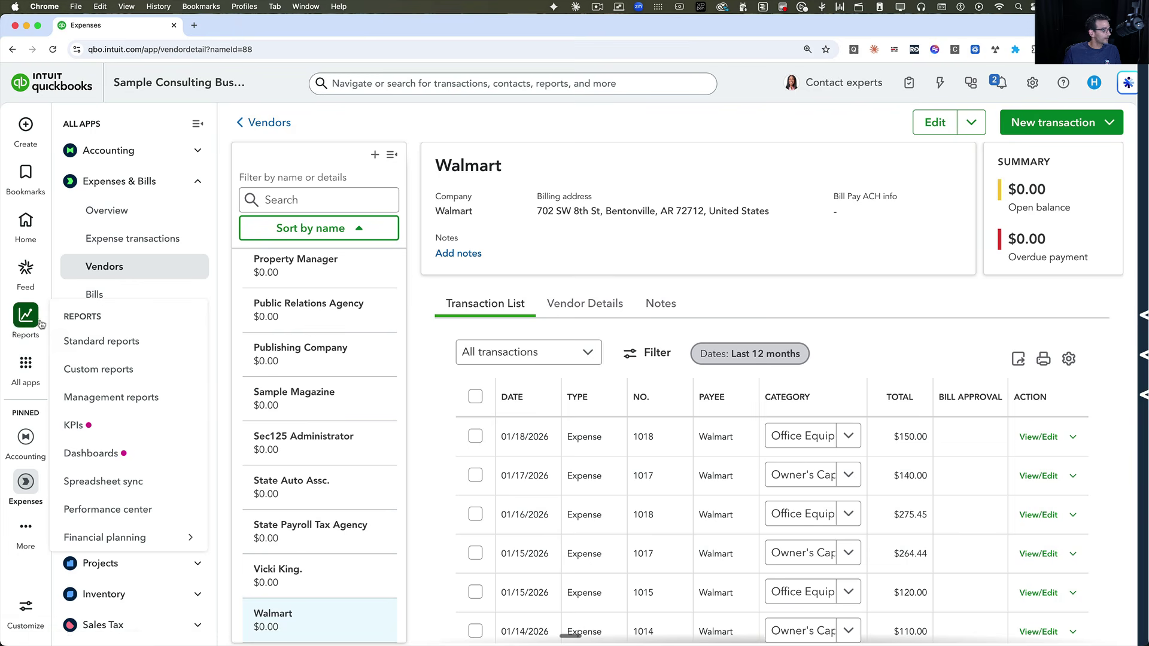
pyautogui.click(96, 337)
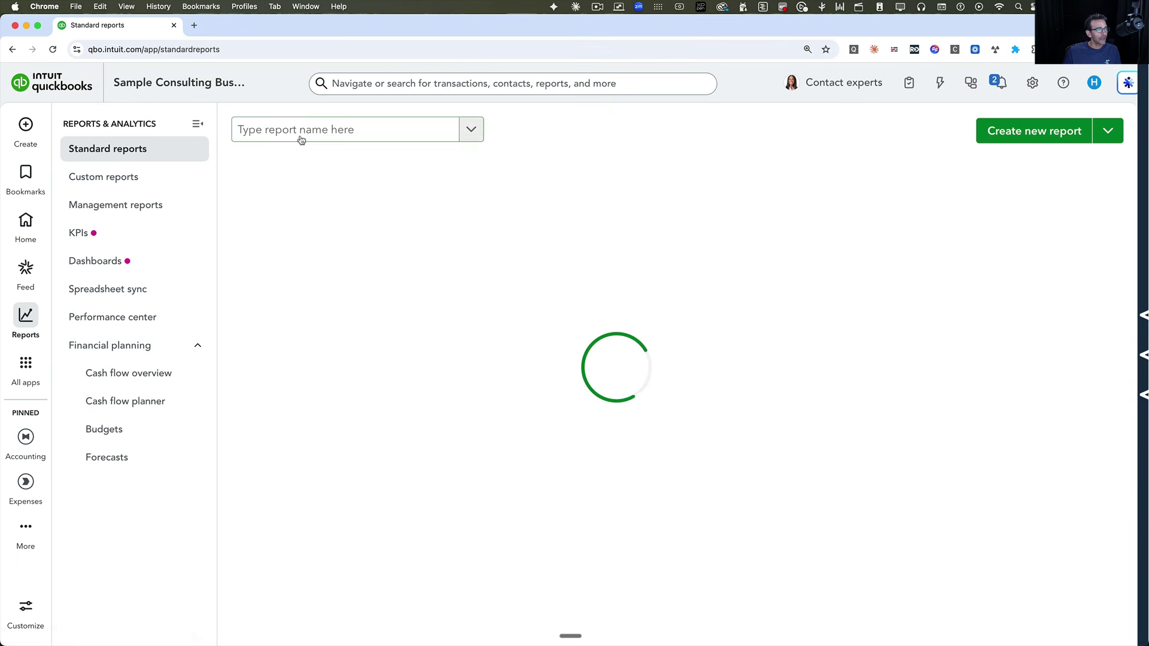
pyautogui.click(301, 132)
pyautogui.click(303, 160)
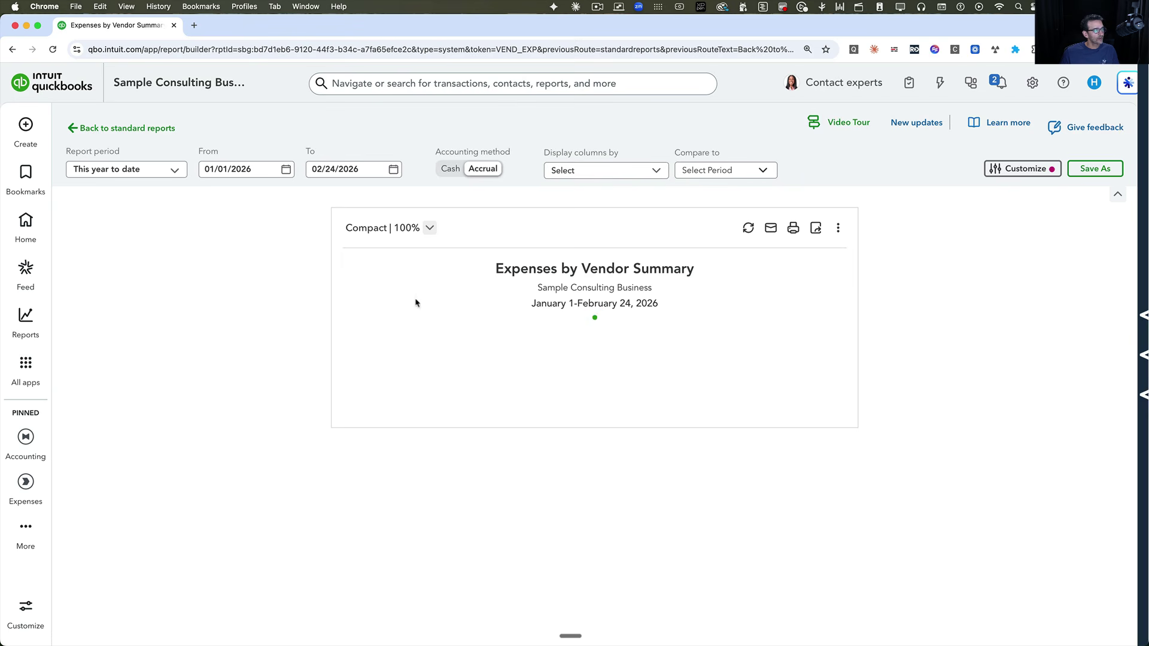
pyautogui.scroll(-3, 439, 361)
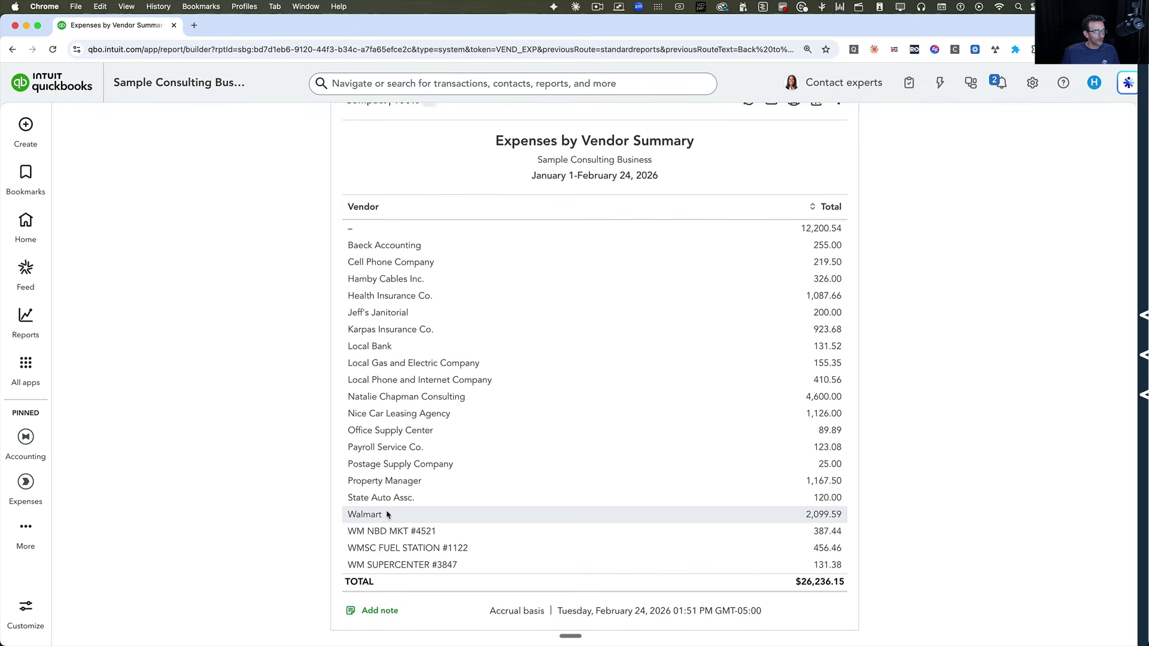